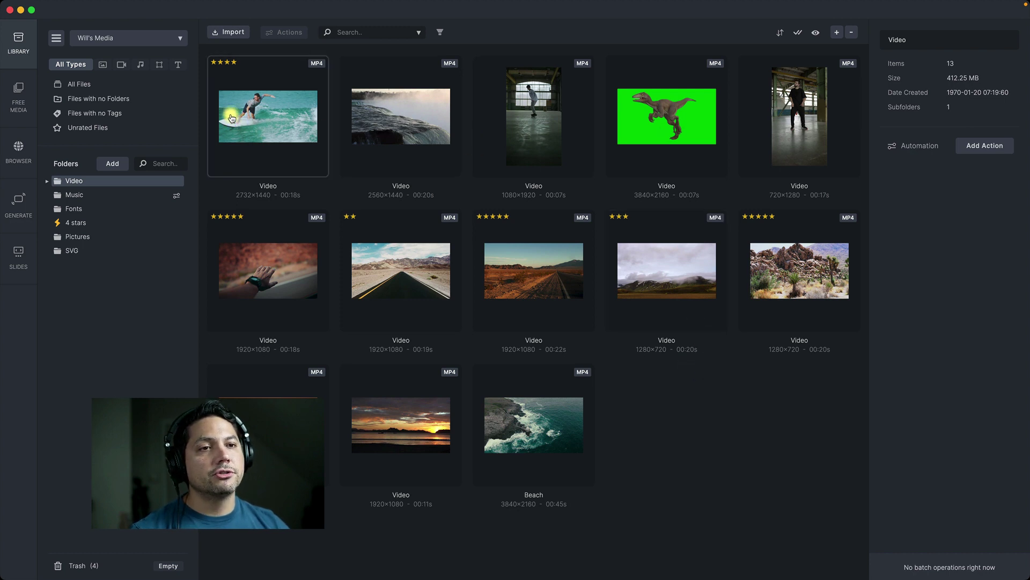
- Select the surfing clip to show its details: 2732 × 1440, 27.45 MB, 00:18
click(264, 123)
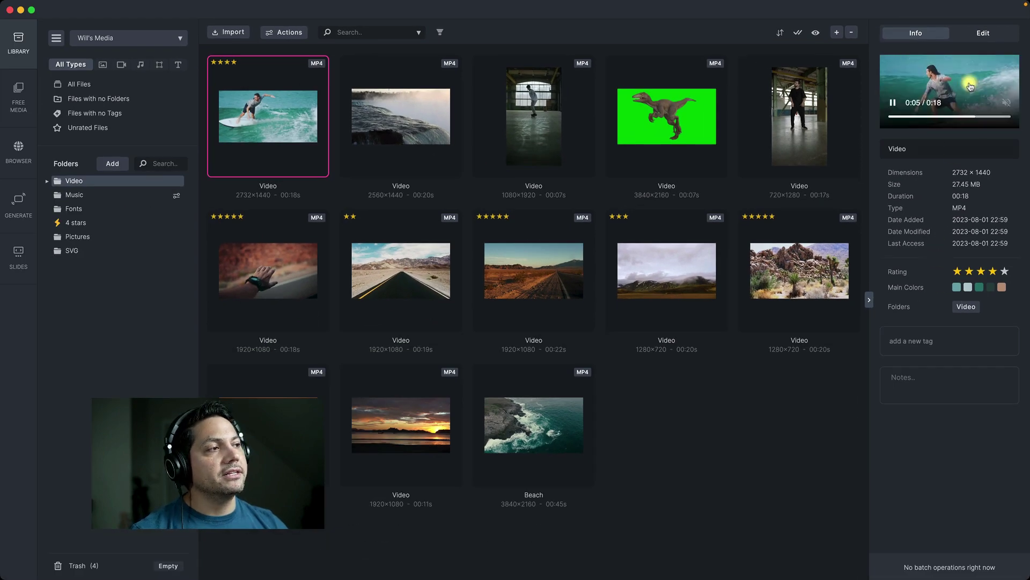
click(983, 34)
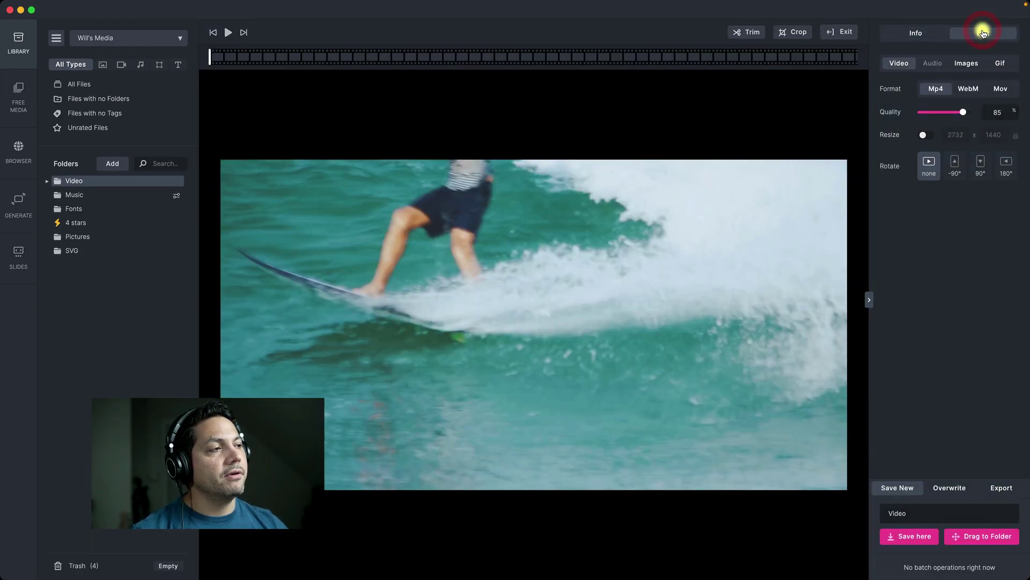
click(839, 31)
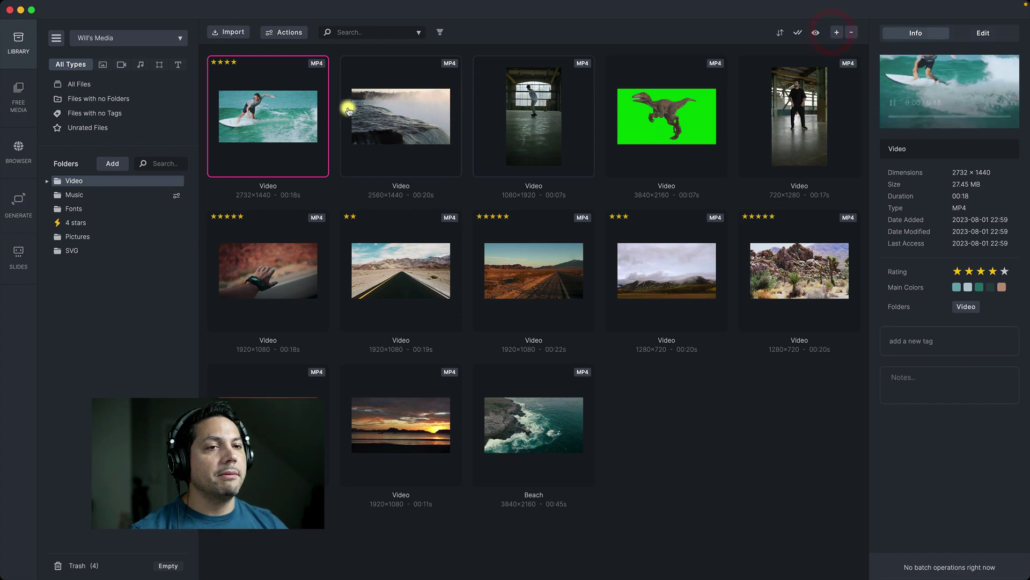
double_click(266, 114)
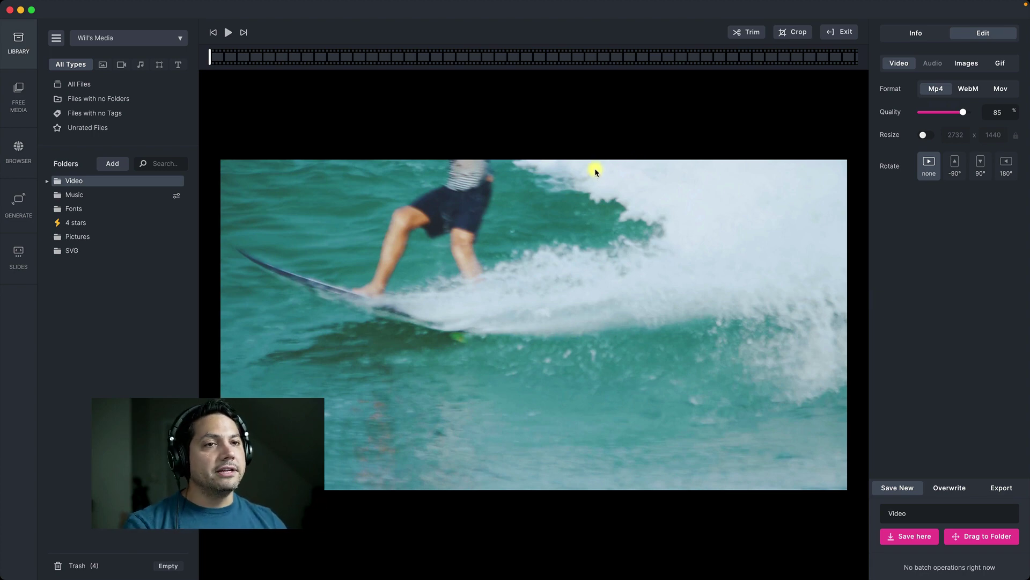
click(225, 33)
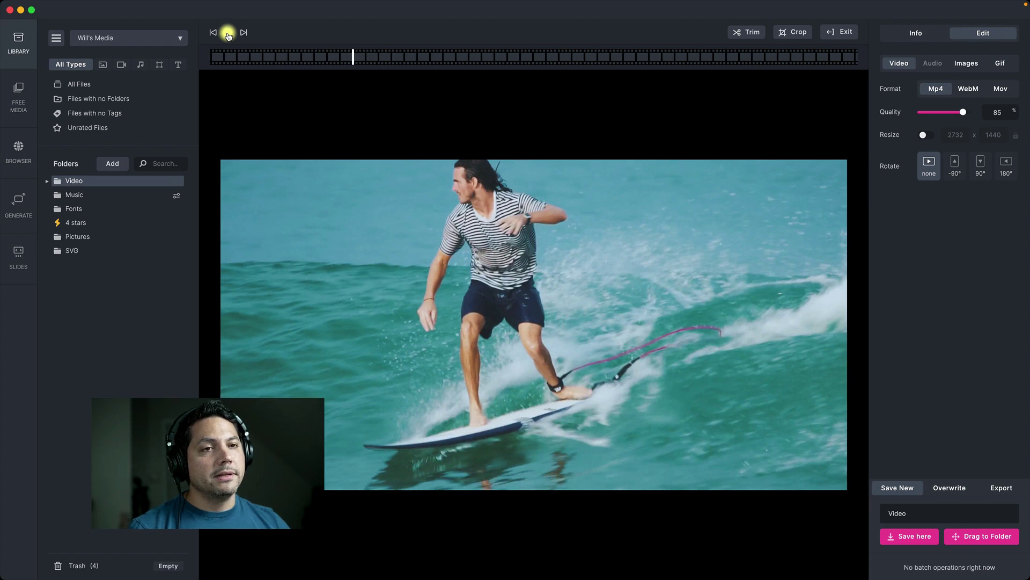
drag(354, 58, 137, 55)
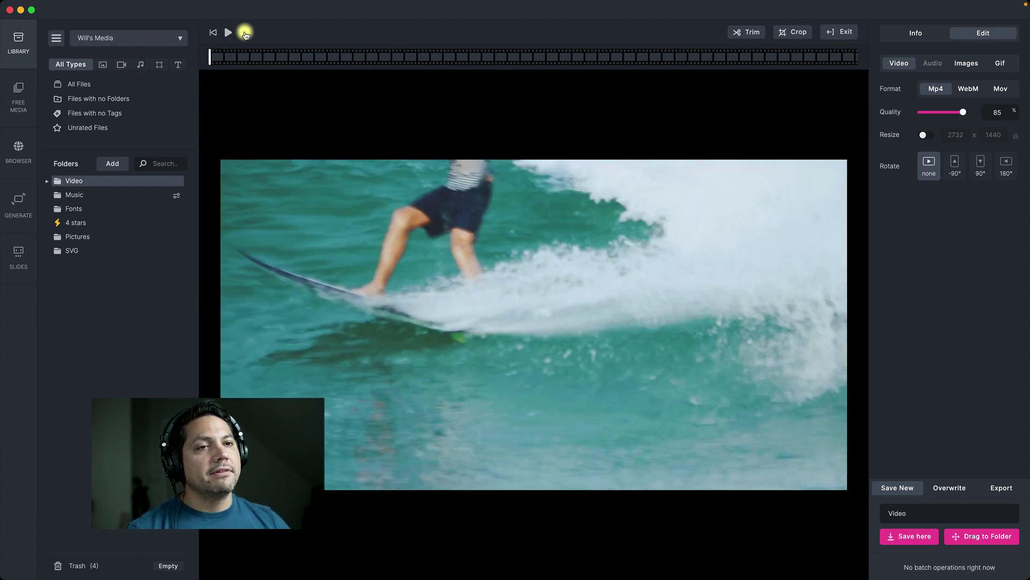
click(245, 32)
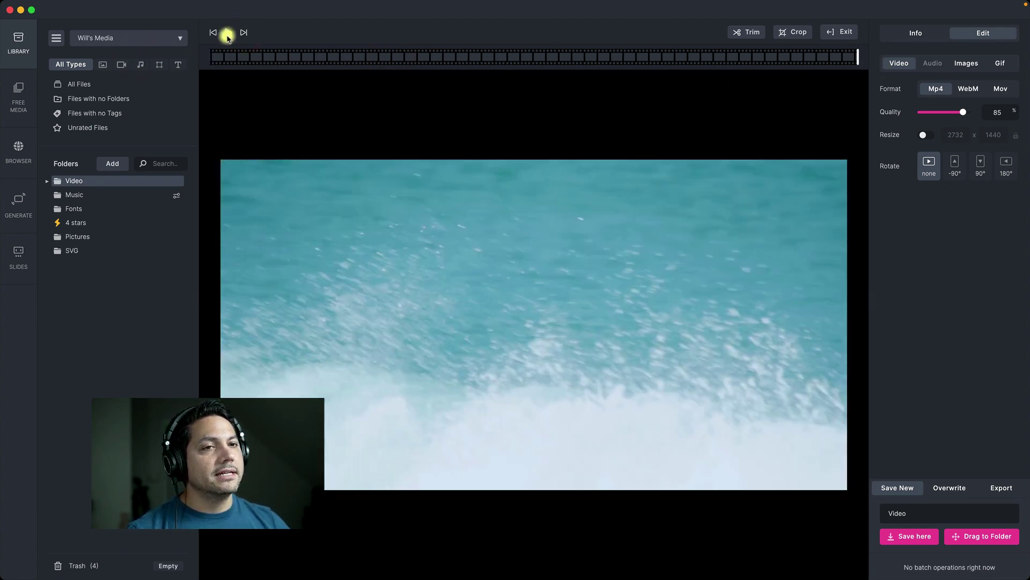
click(213, 33)
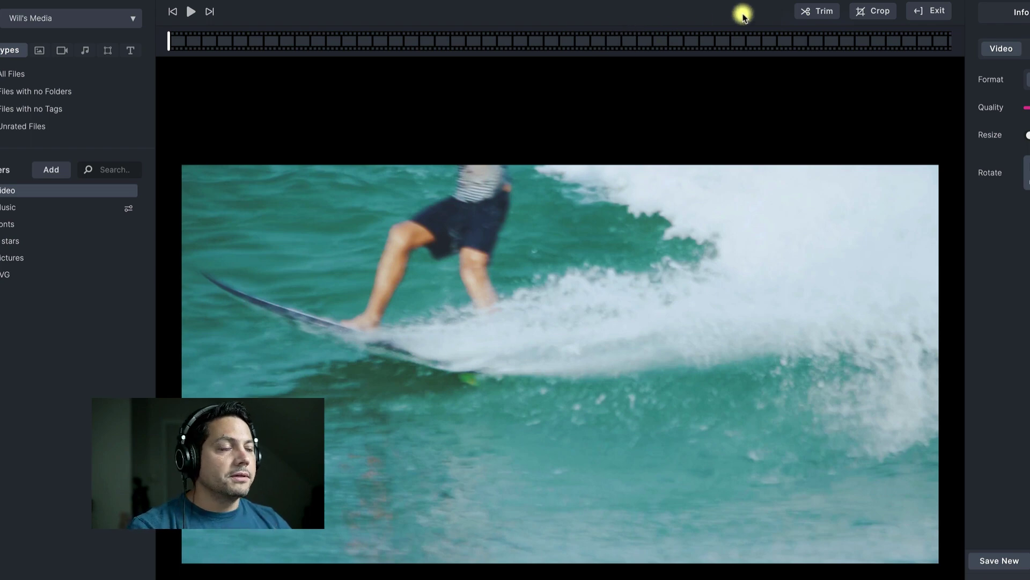
- Narrow the surfing clip's trim range to a short middle stretch and preview it
click(815, 12)
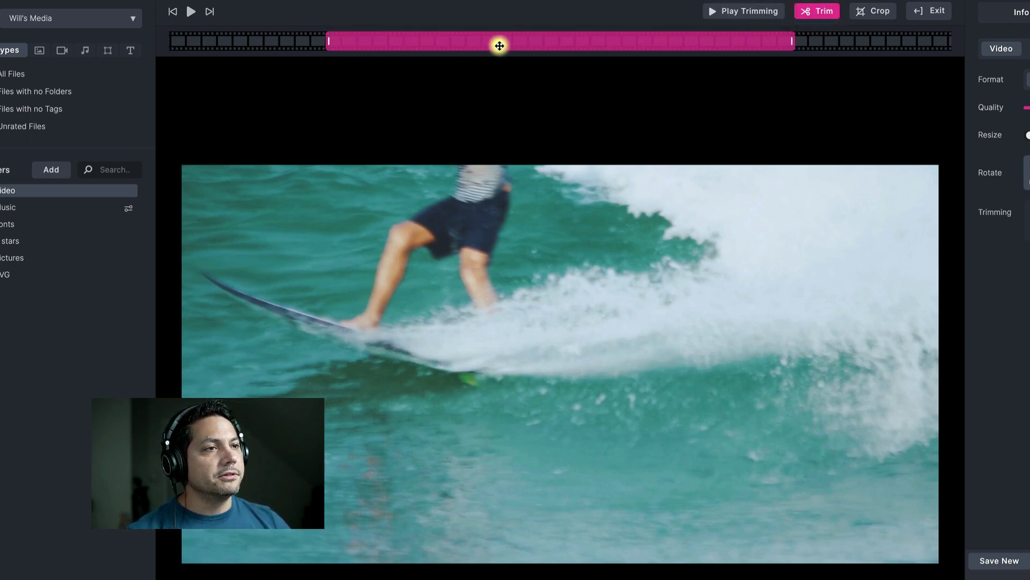
click(330, 42)
drag(330, 41, 570, 40)
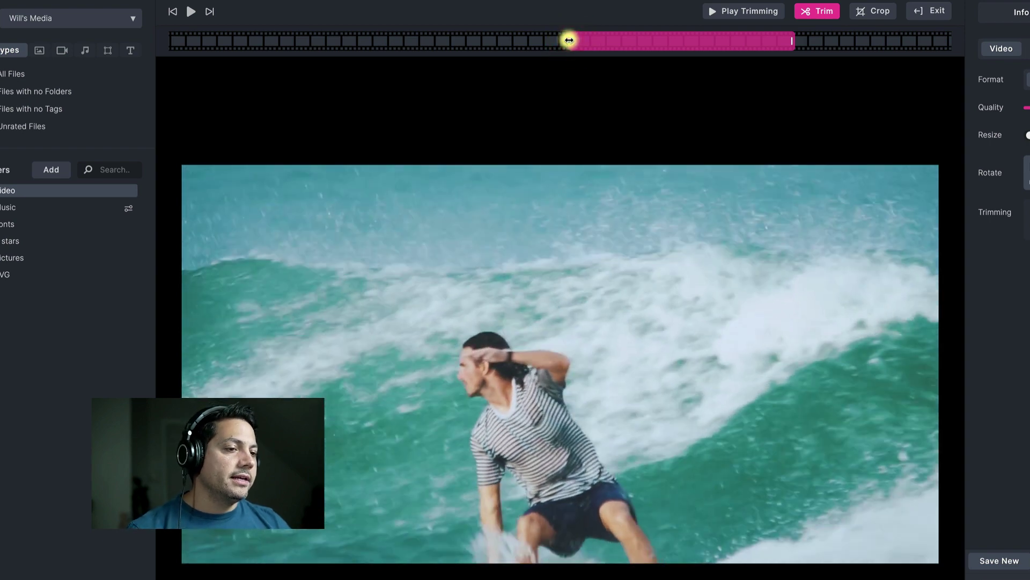
drag(794, 41, 638, 54)
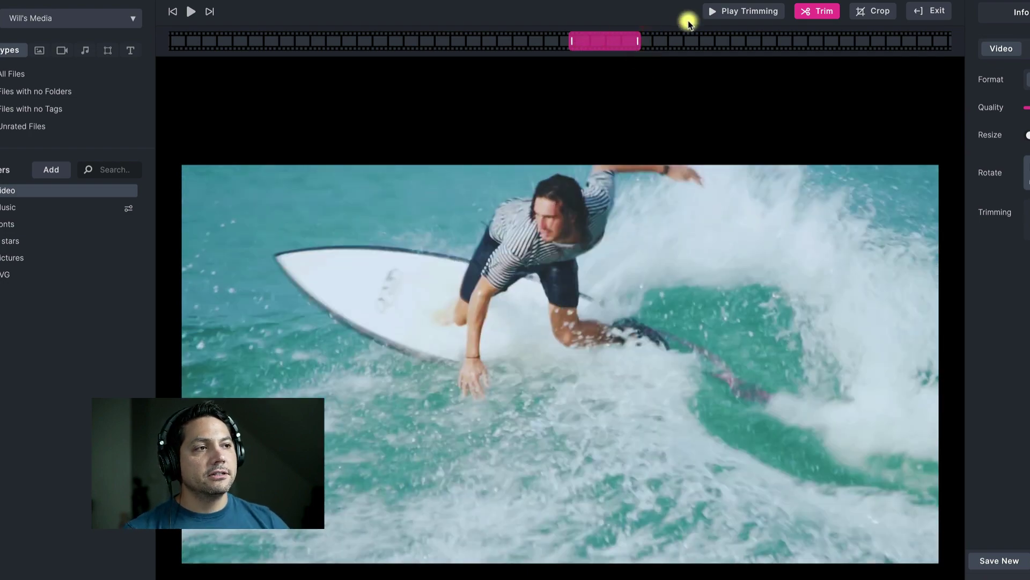
click(734, 11)
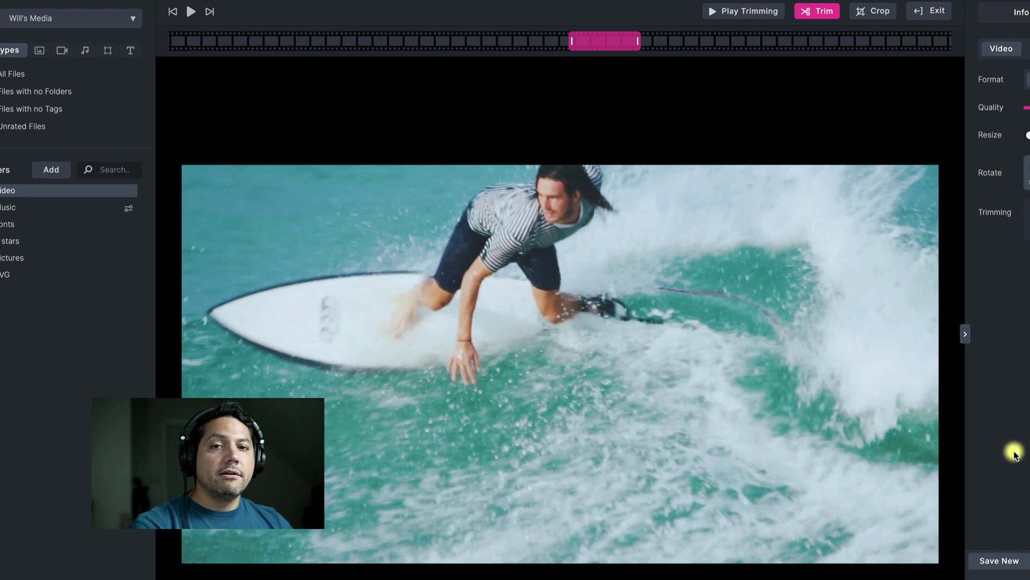
- Reposition and resize the crop box around the surfer
click(868, 11)
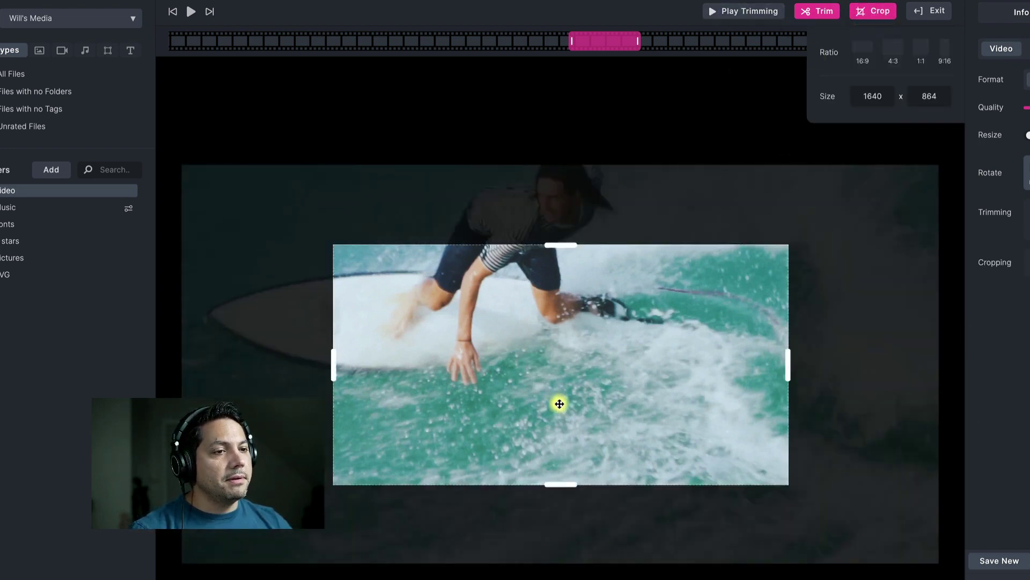
drag(558, 402, 434, 301)
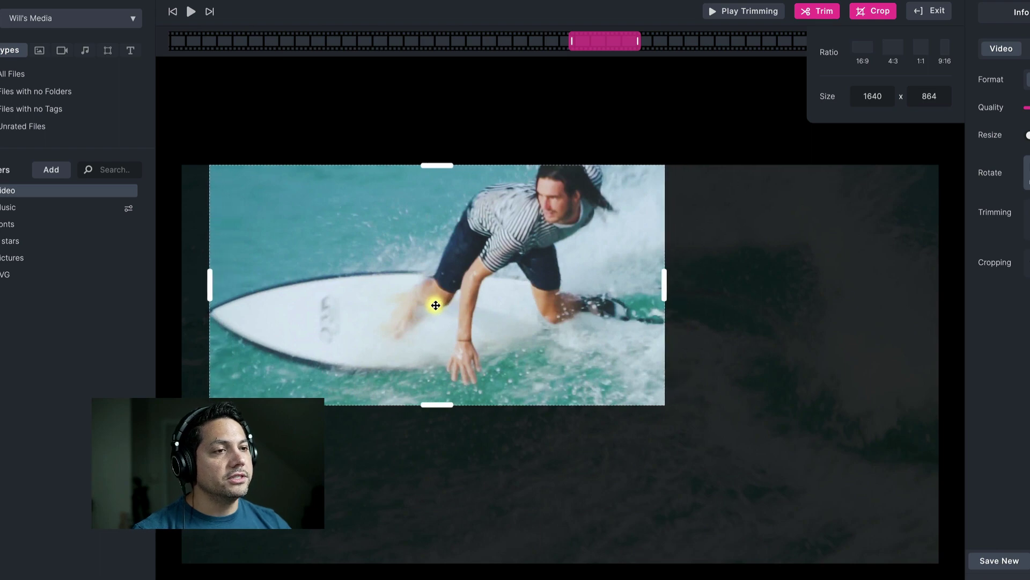
click(616, 258)
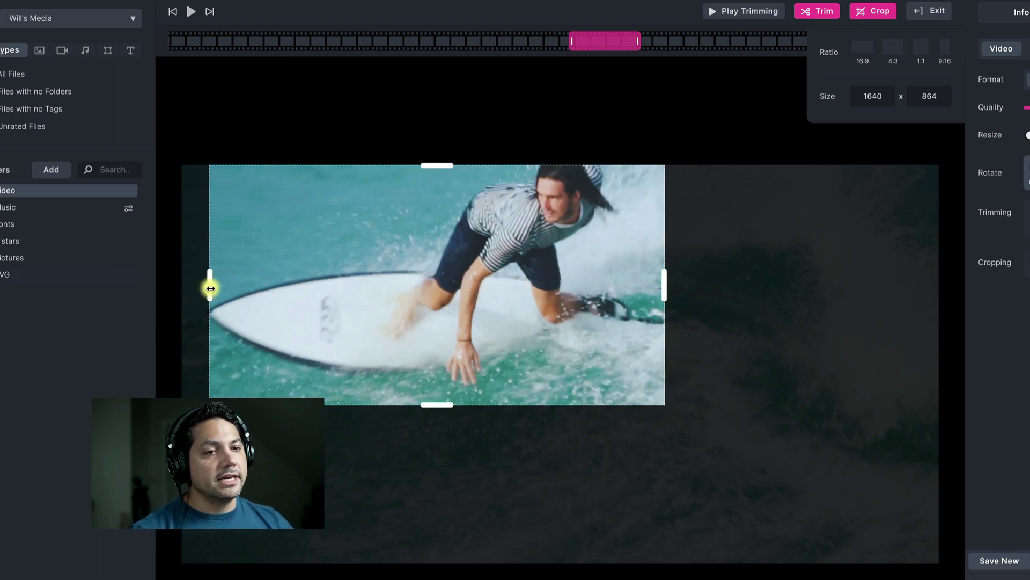
drag(210, 288, 319, 290)
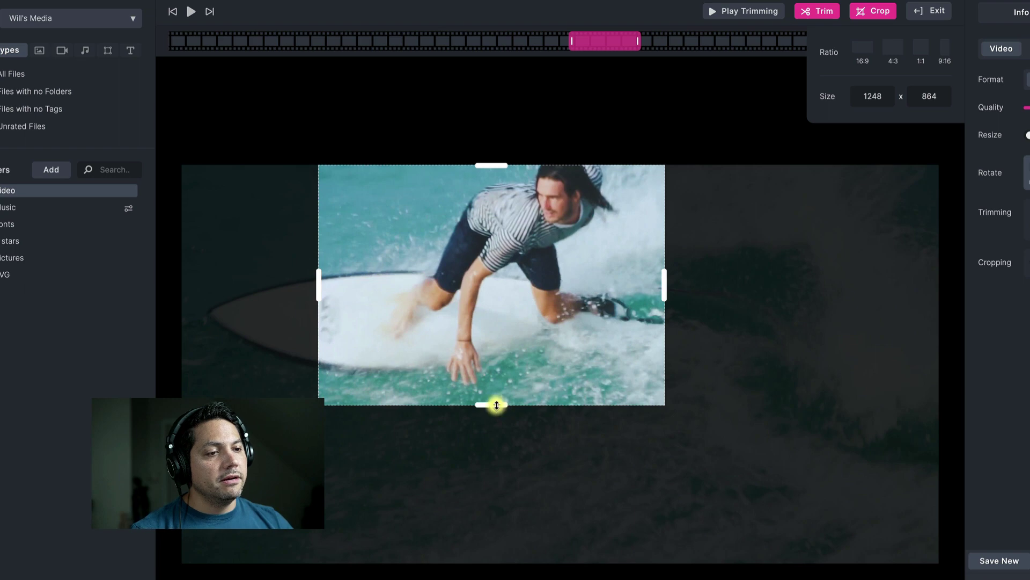
drag(496, 405, 491, 446)
drag(661, 305, 848, 304)
drag(708, 303, 663, 296)
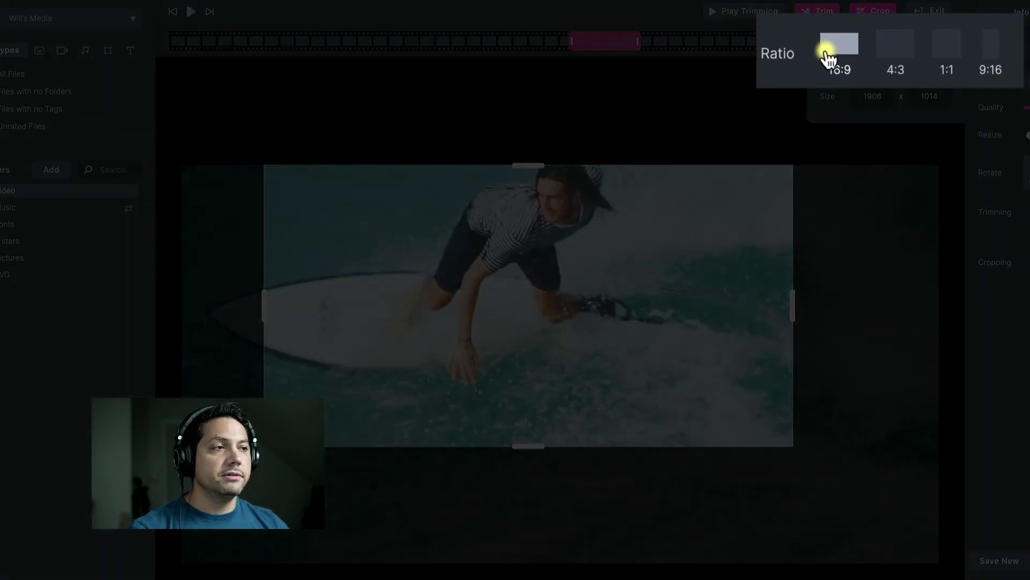
- Try the 4:3, 1:1 and 9:16 crop ratios, then settle on 16:9 at 2560 × 1440
click(846, 47)
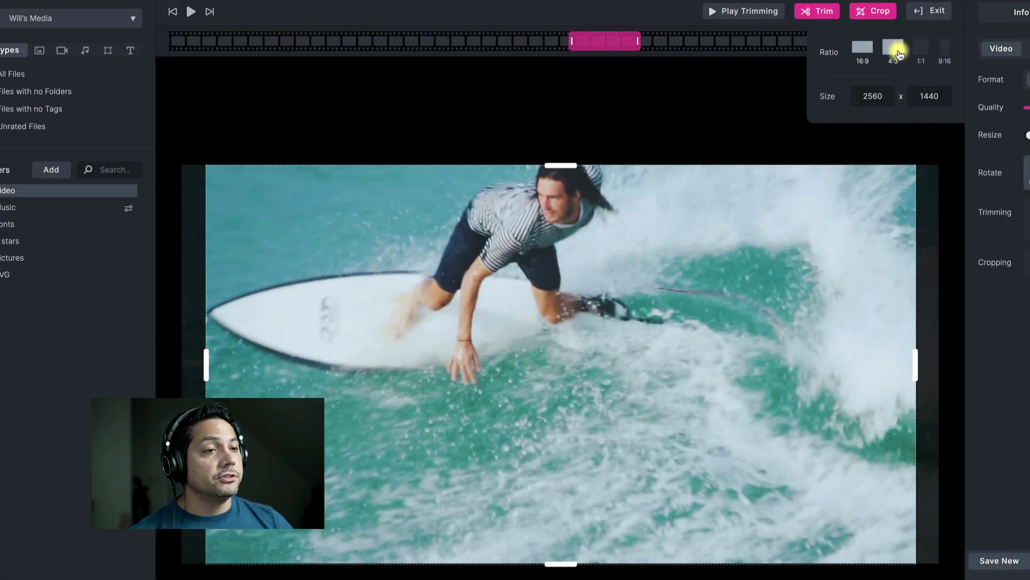
click(895, 50)
click(921, 47)
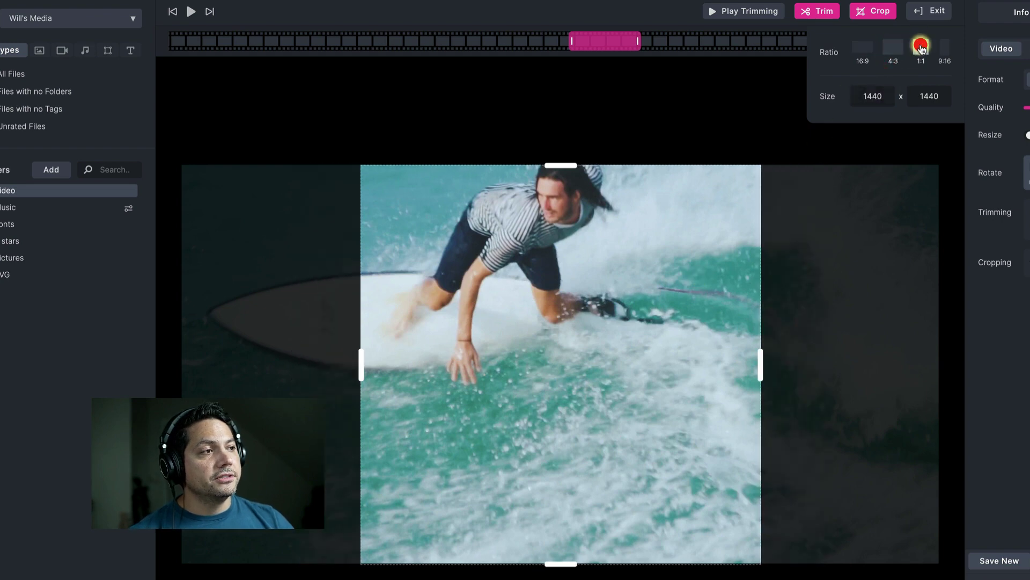
click(947, 46)
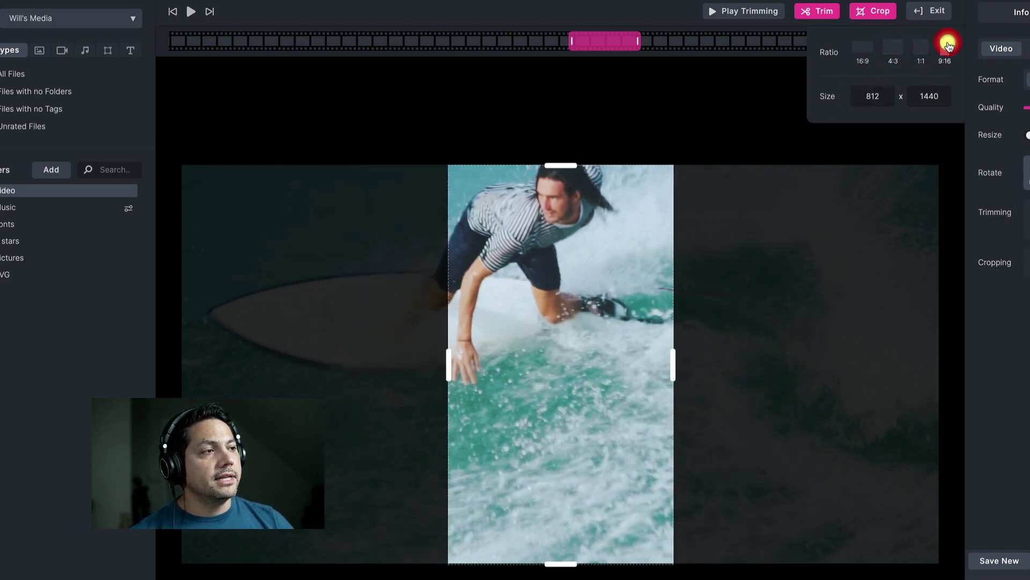
click(868, 54)
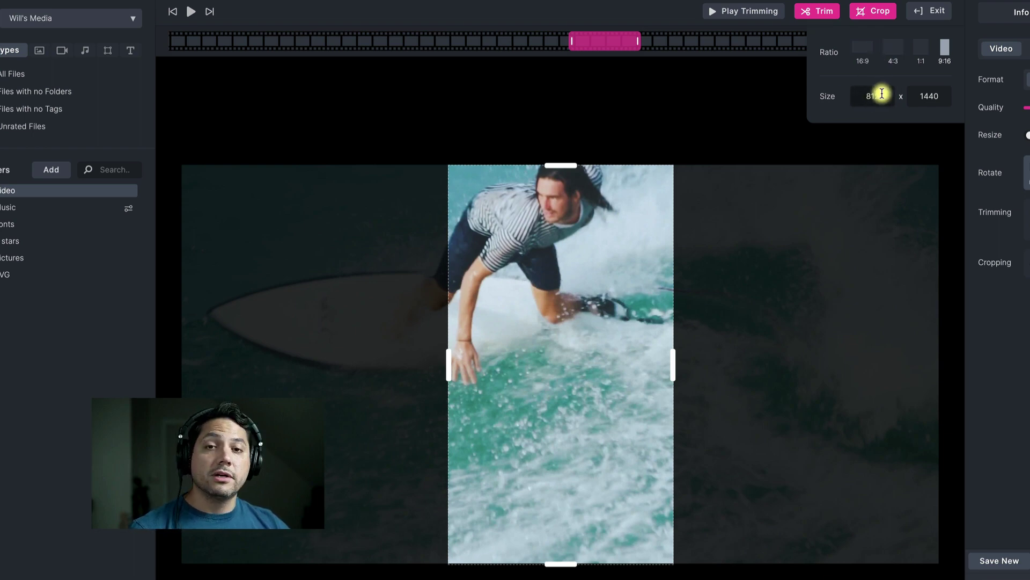
click(862, 48)
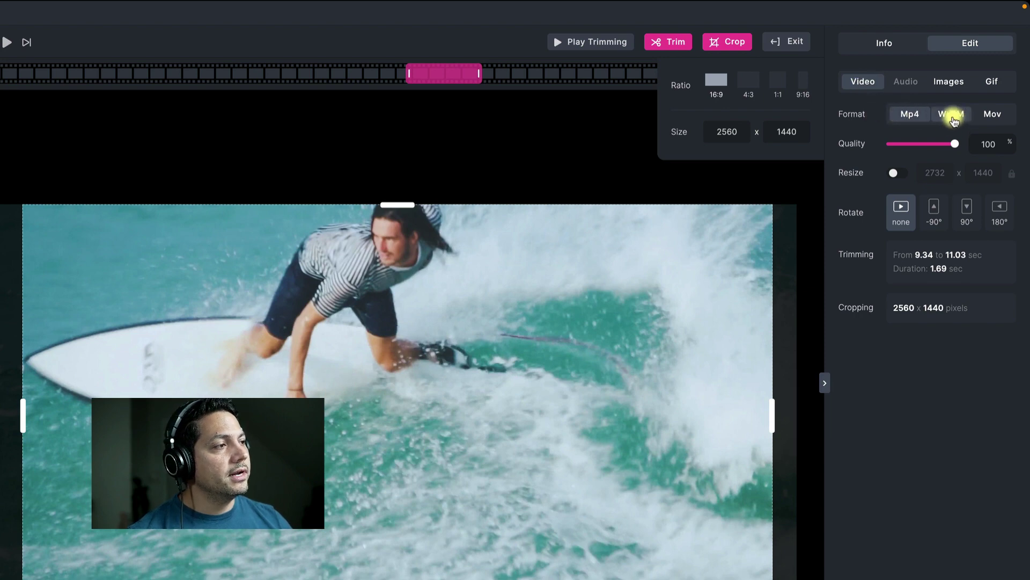
- Compare WebM and Mov, keep Mp4 as the format, and lower quality to 50%
click(952, 114)
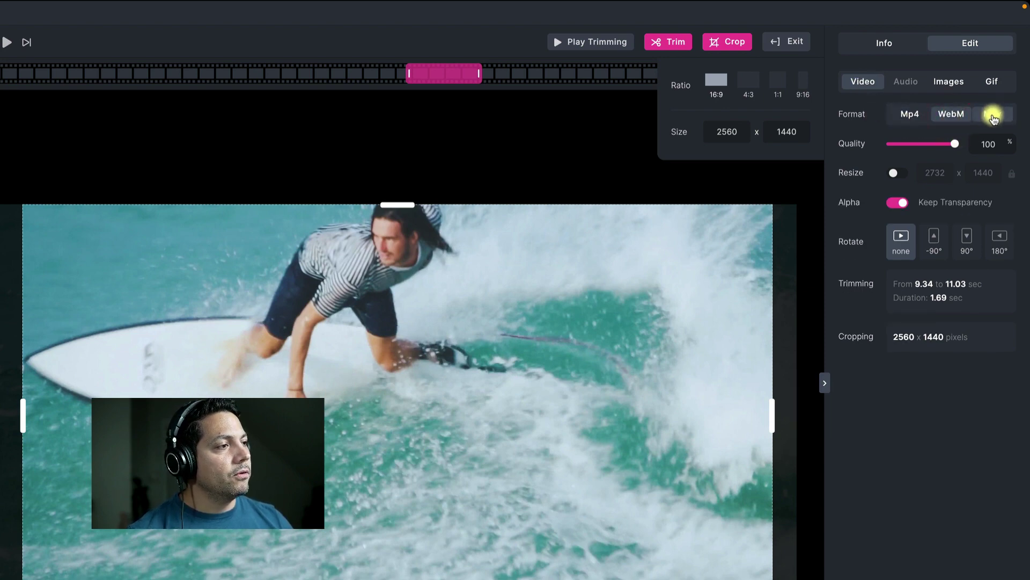
click(999, 117)
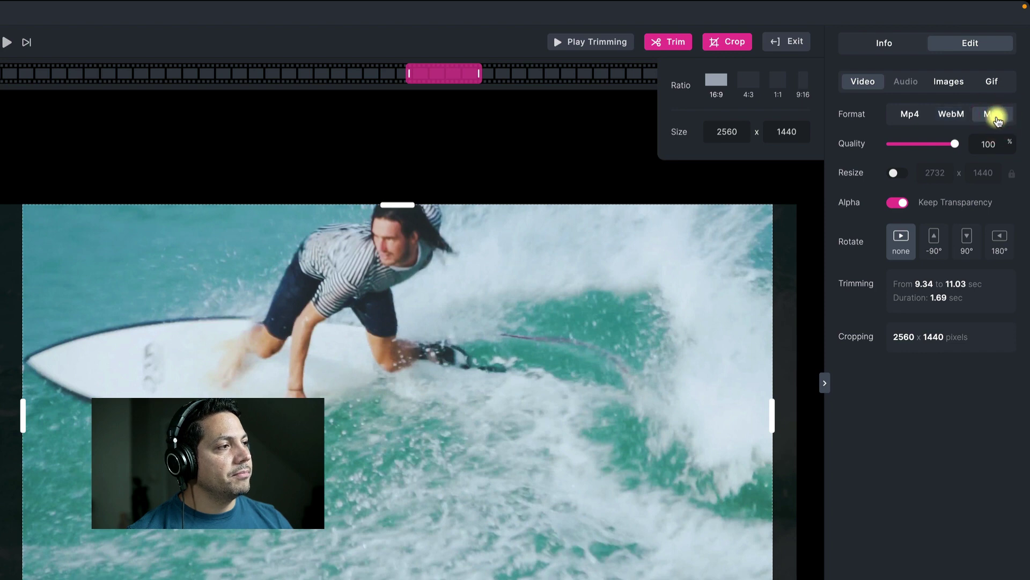
click(946, 114)
click(990, 115)
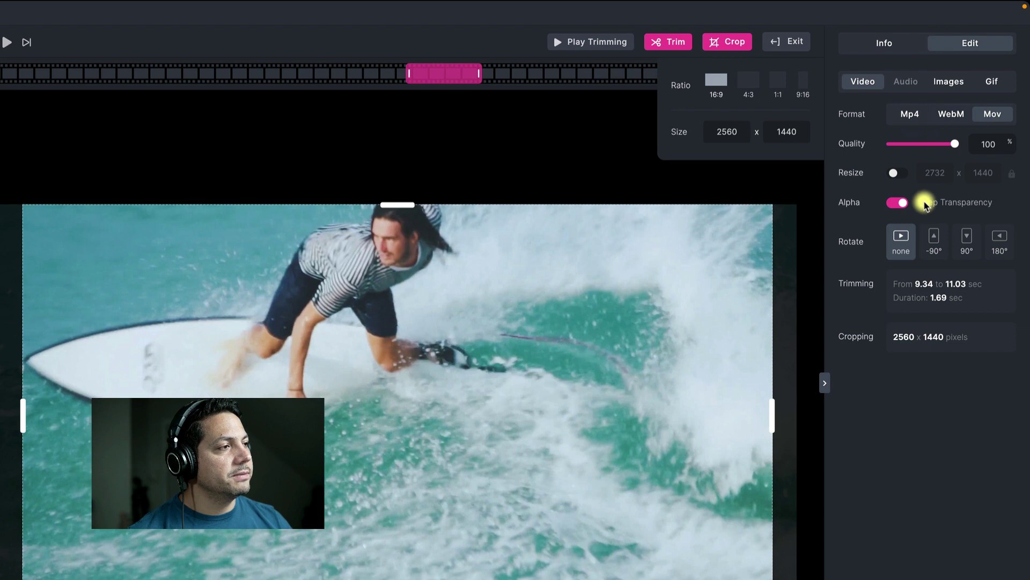
click(911, 116)
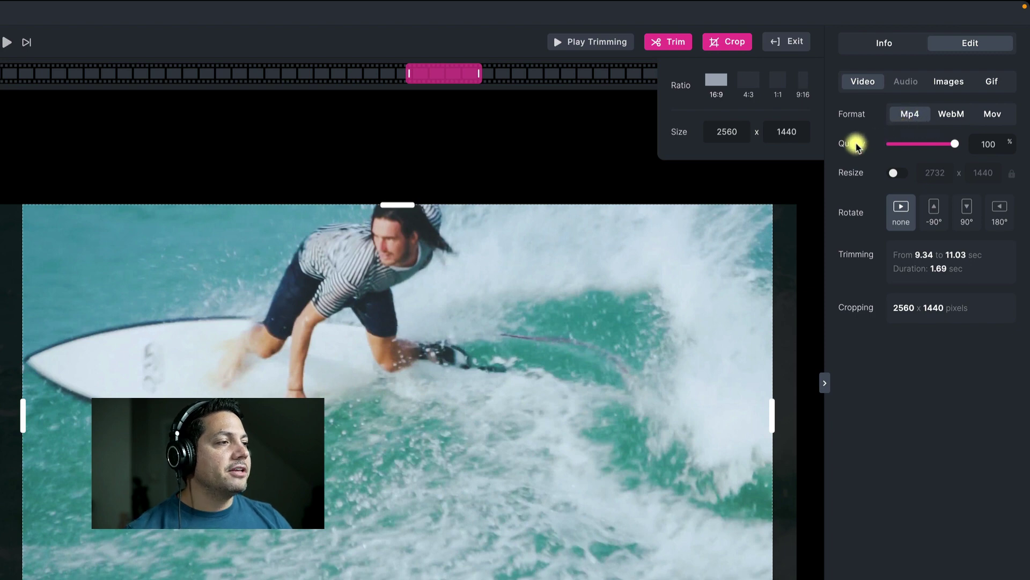
mouse_move(945, 141)
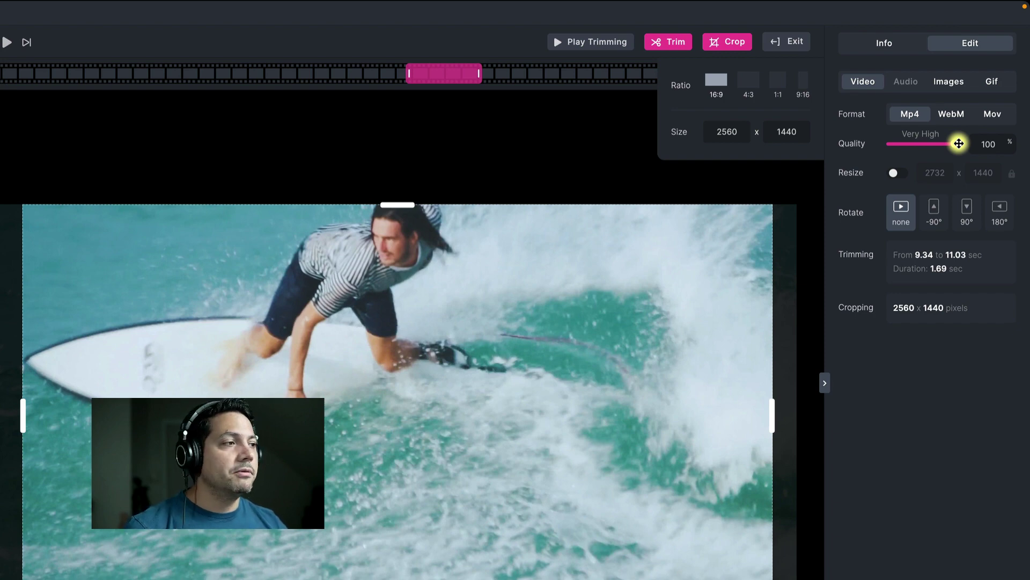
drag(959, 144, 923, 144)
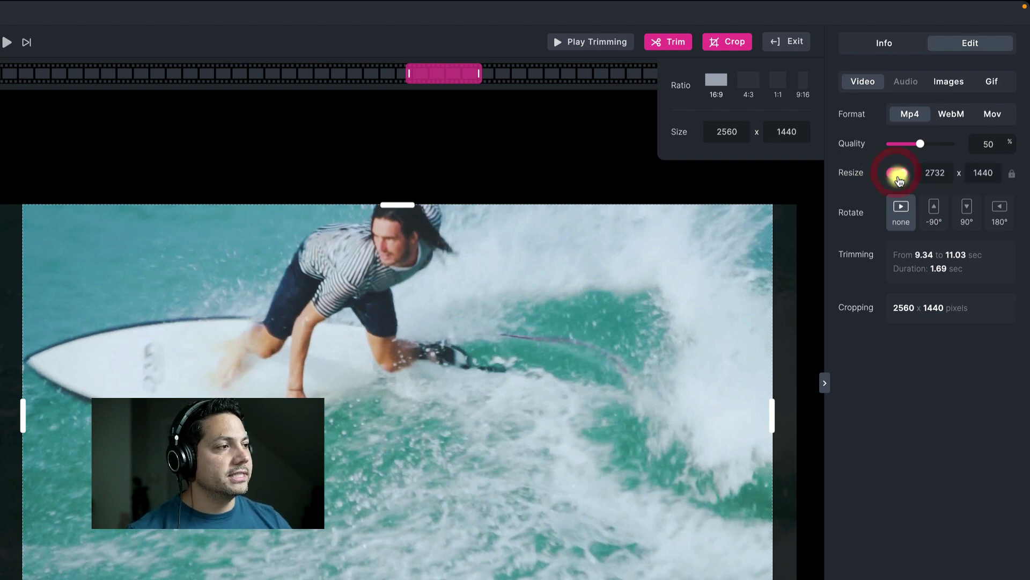
- Turn resize off, then try -90° and 90° before rotating the clip 180°
click(897, 175)
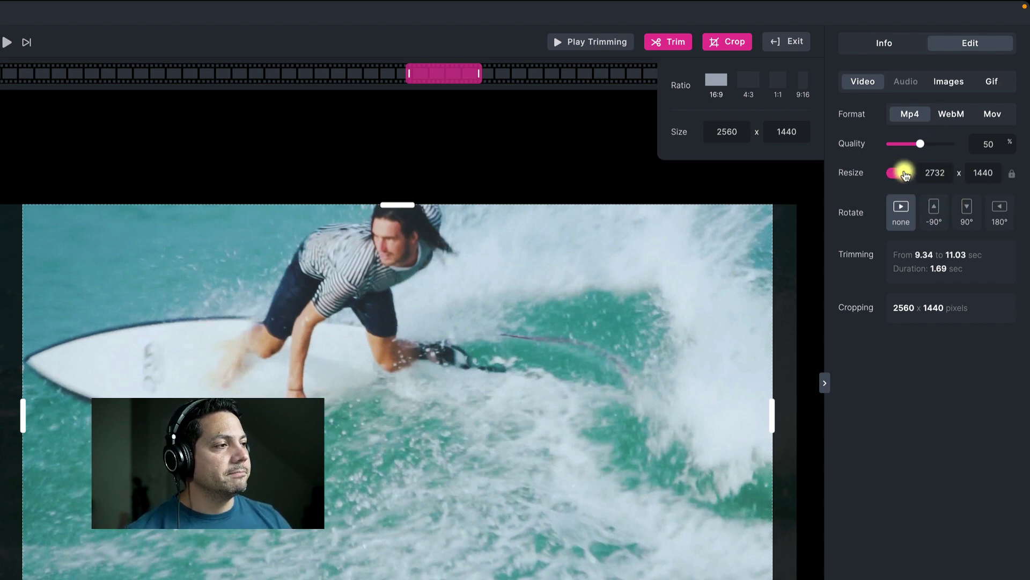
click(905, 173)
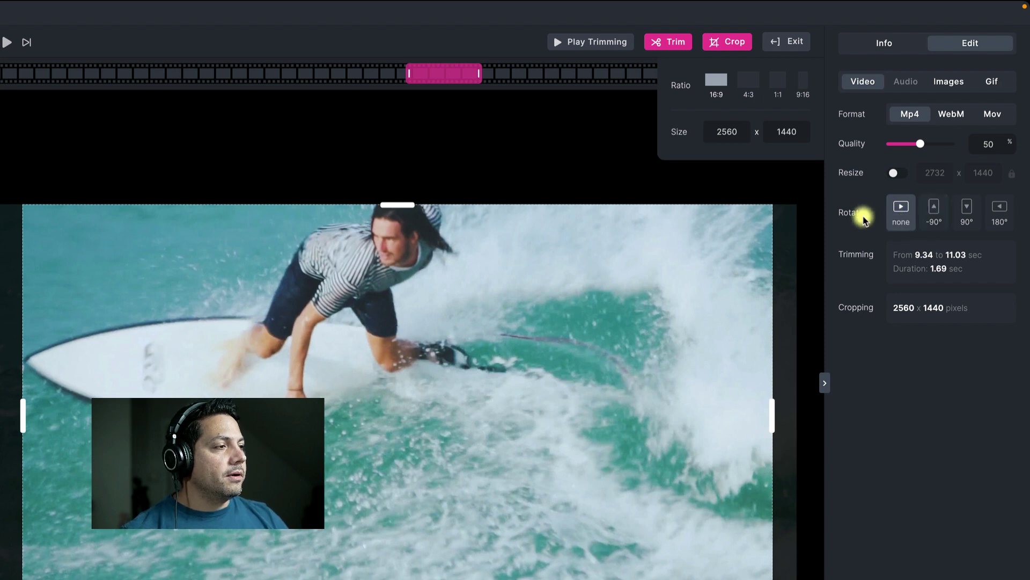
click(935, 217)
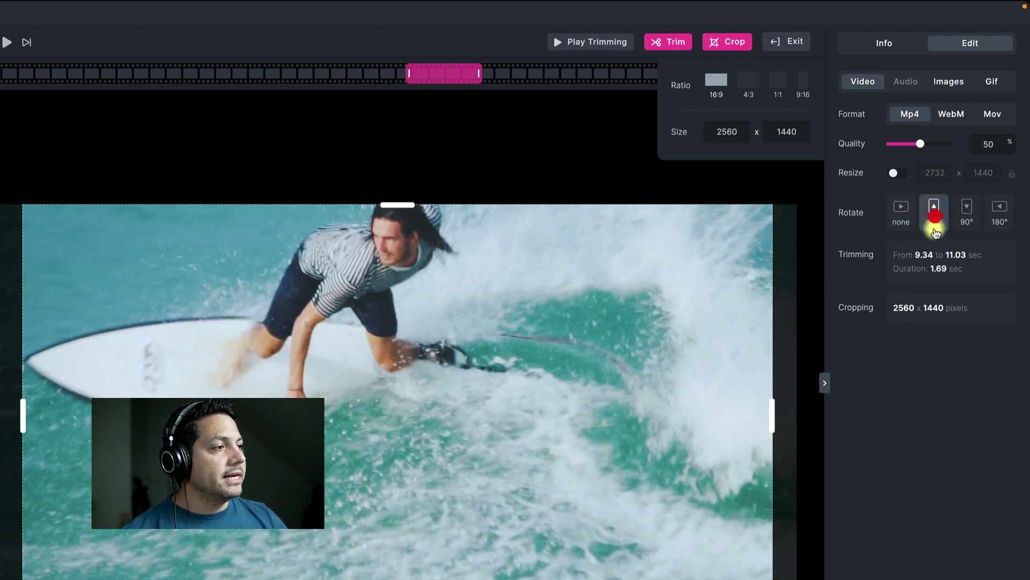
click(967, 213)
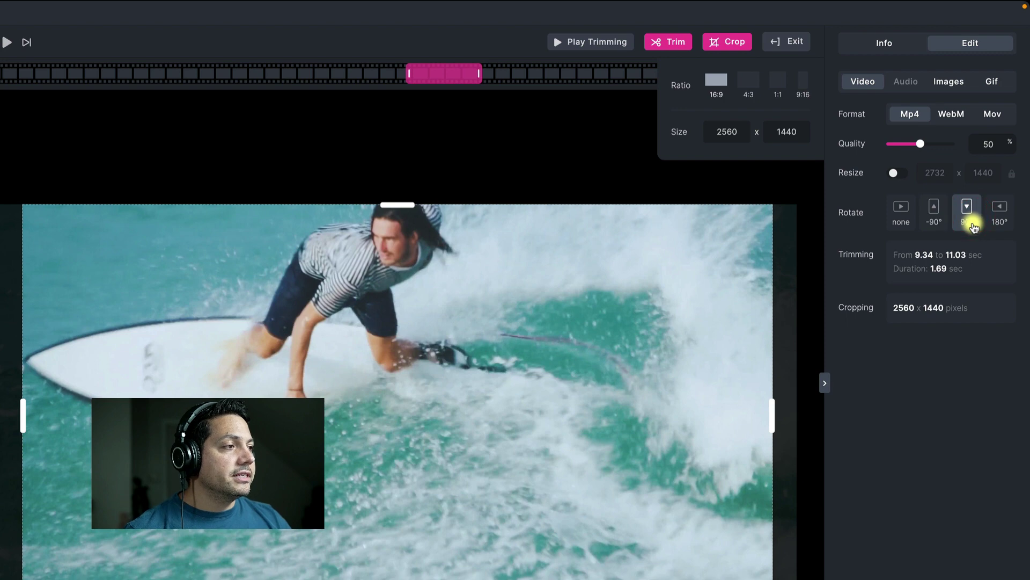
click(998, 218)
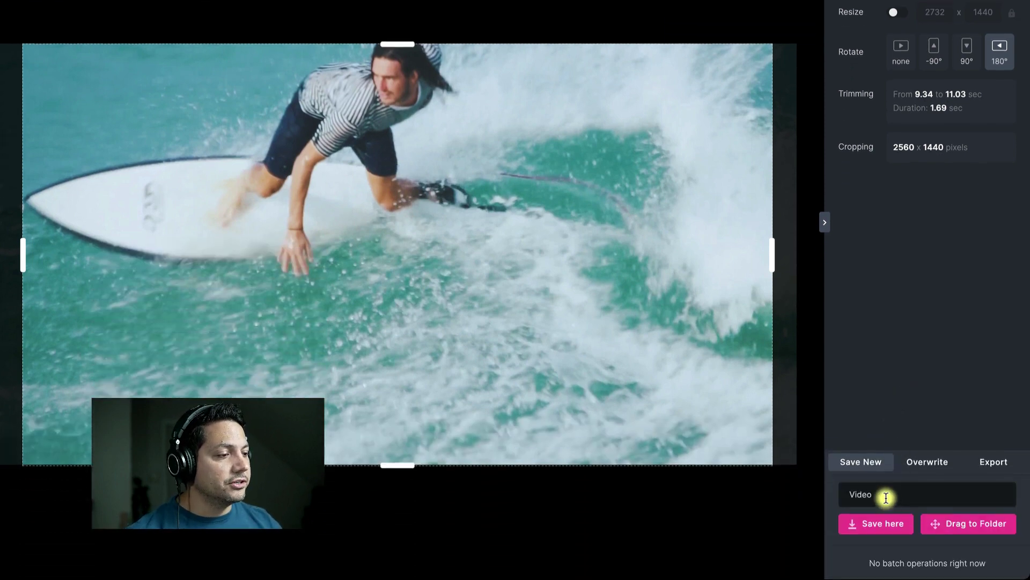
- Save the edited clip as a new file named 'trimmed surfer clip', then show the Overwrite prompt
click(885, 497)
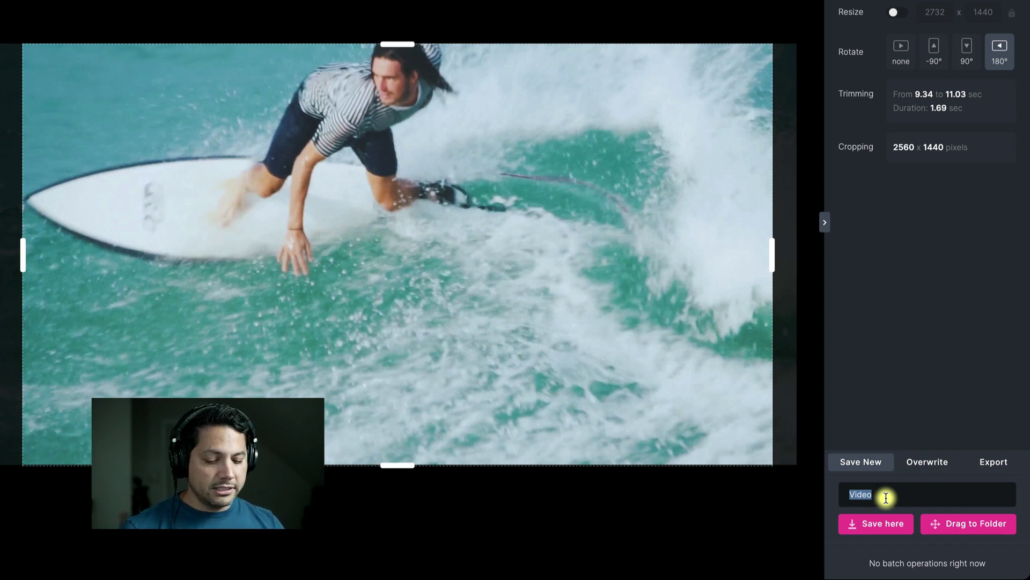
text(trimmed)
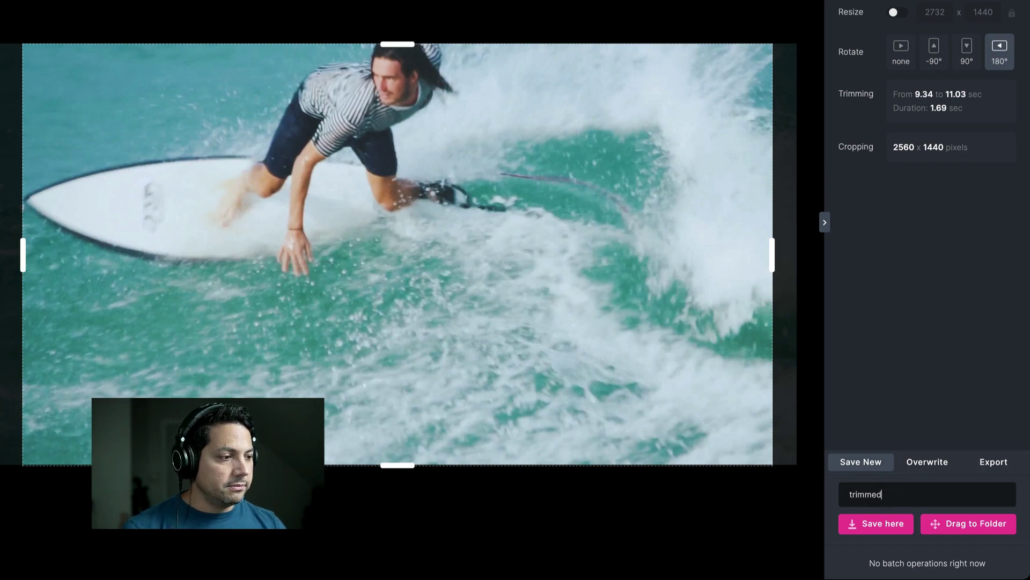
text( surfer clip)
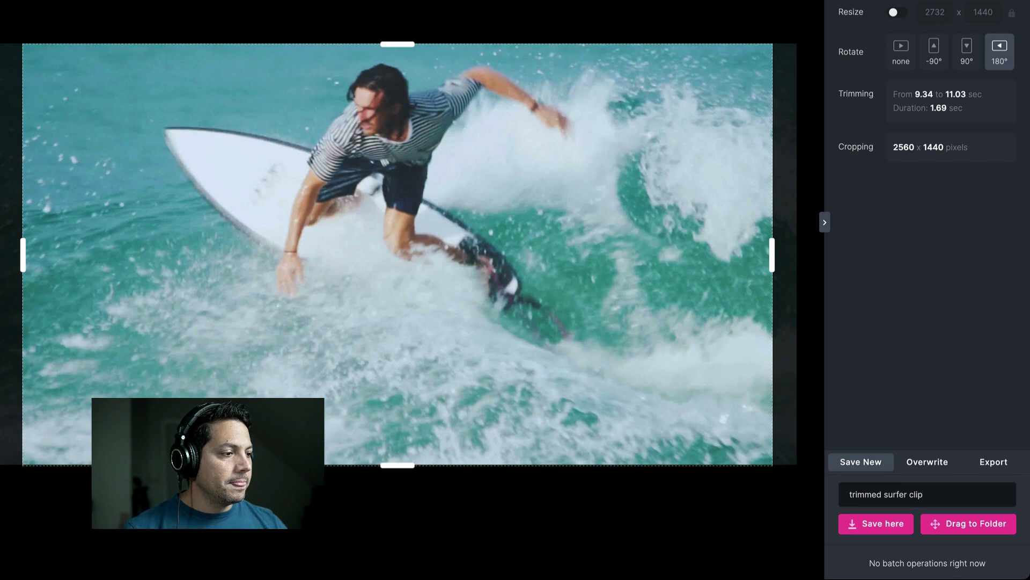
click(882, 527)
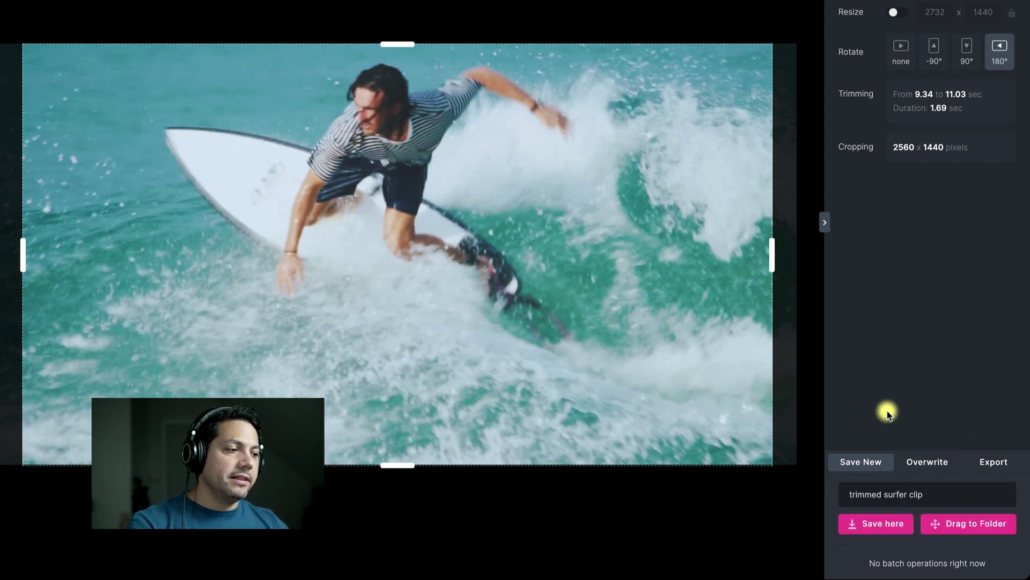
click(919, 460)
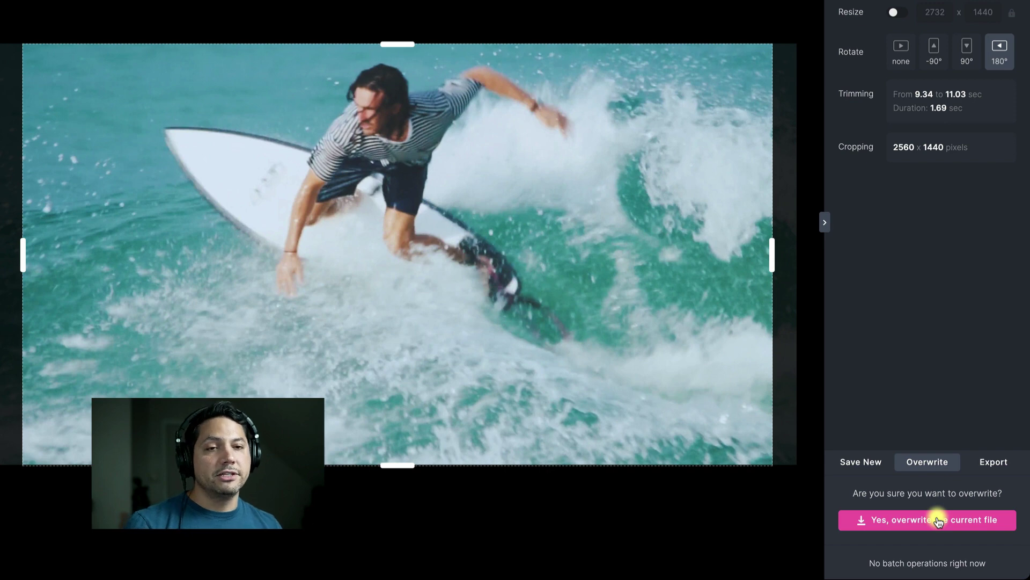
- View the Export option, then exit the editor back to the library grid
click(991, 462)
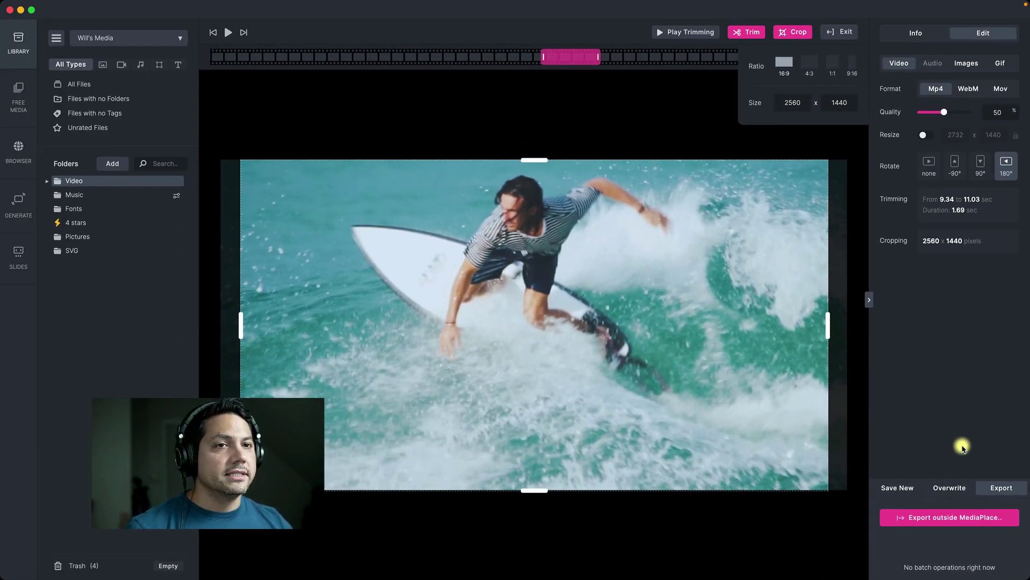
click(846, 28)
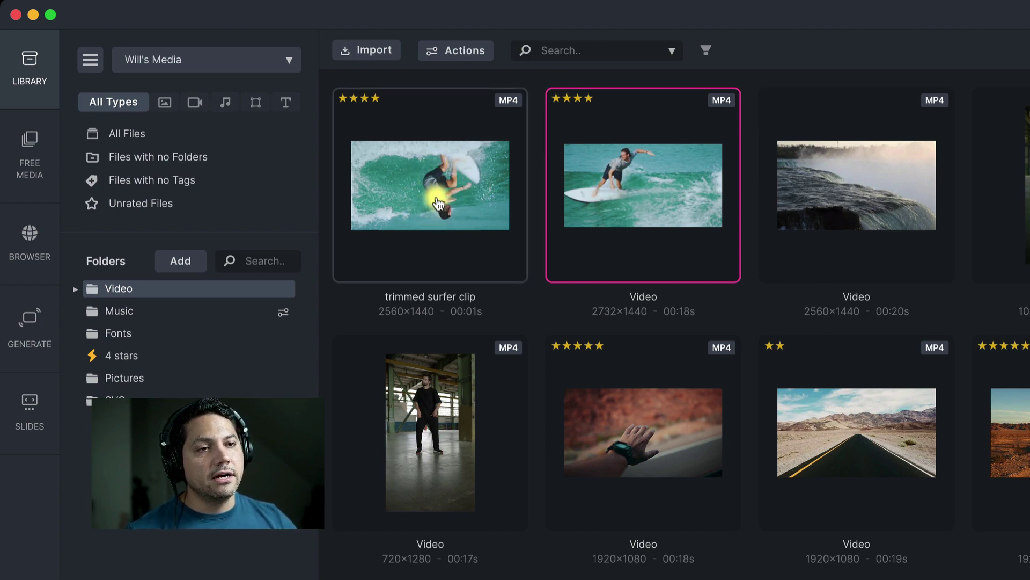
click(432, 194)
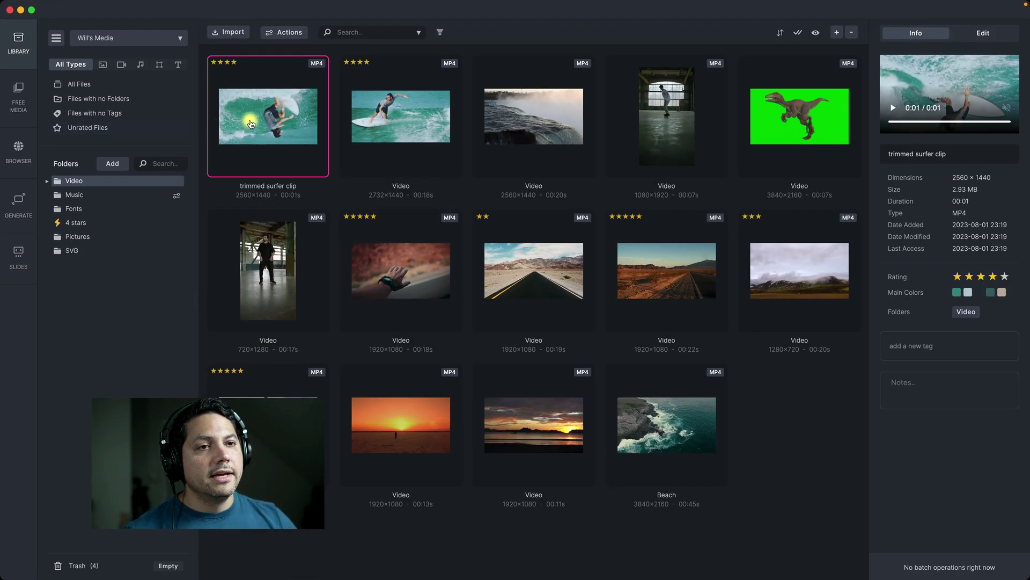
double_click(251, 124)
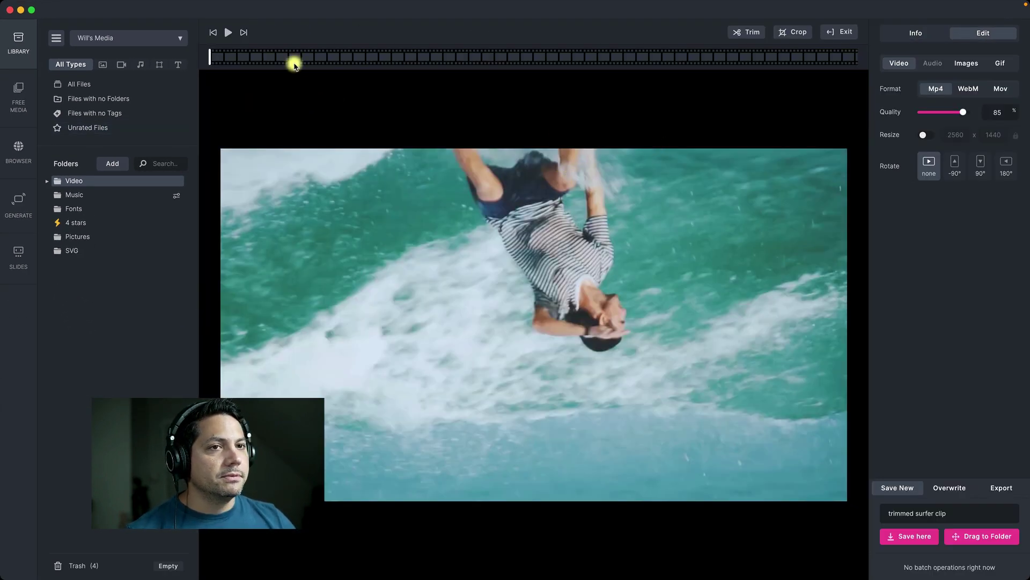
click(228, 32)
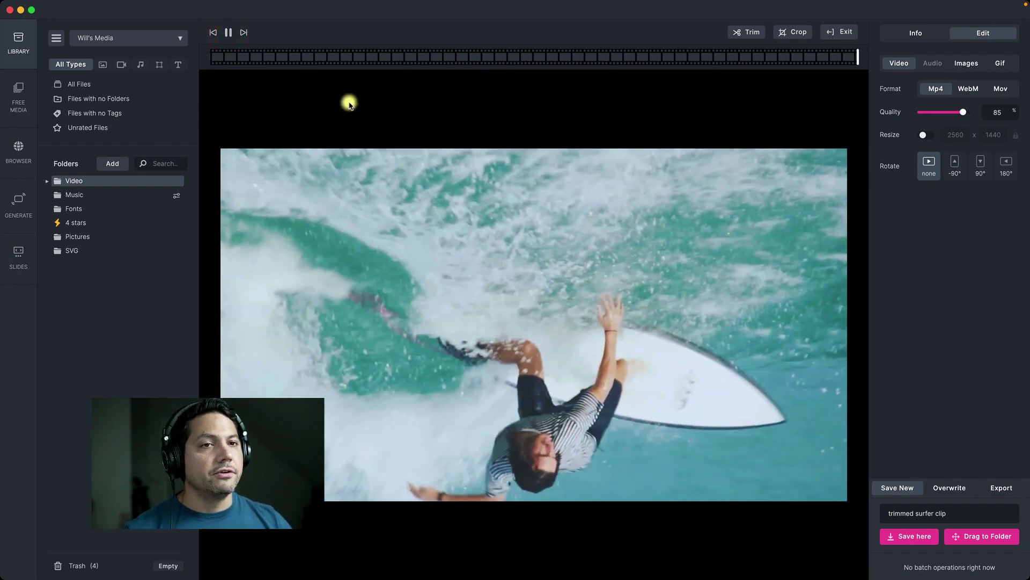
click(838, 34)
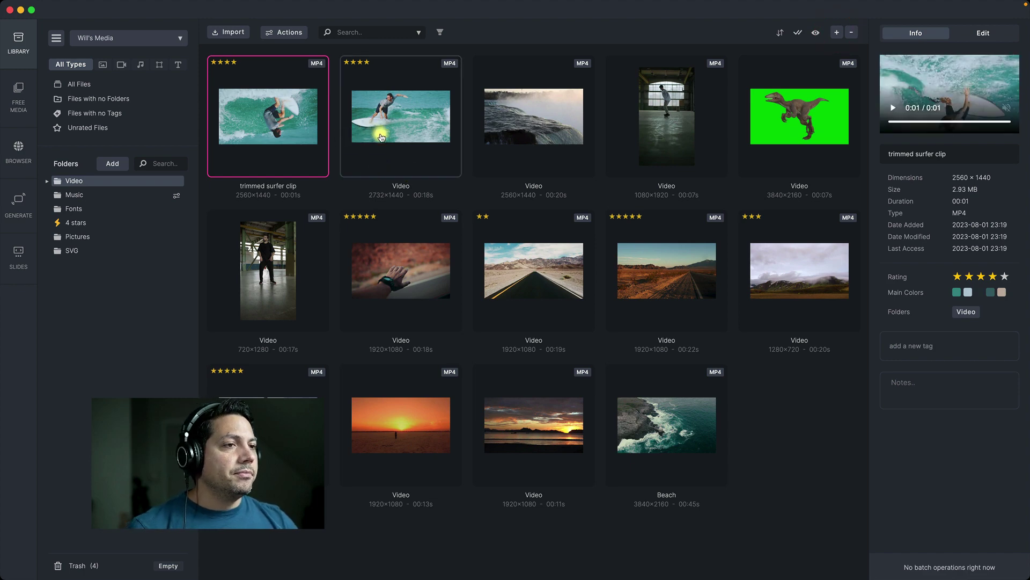
click(986, 33)
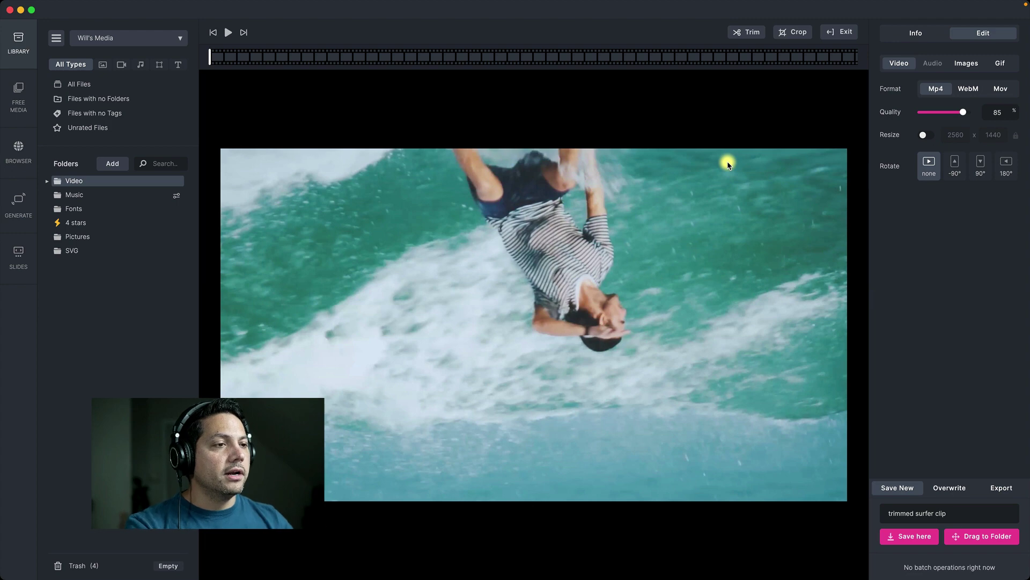
click(841, 38)
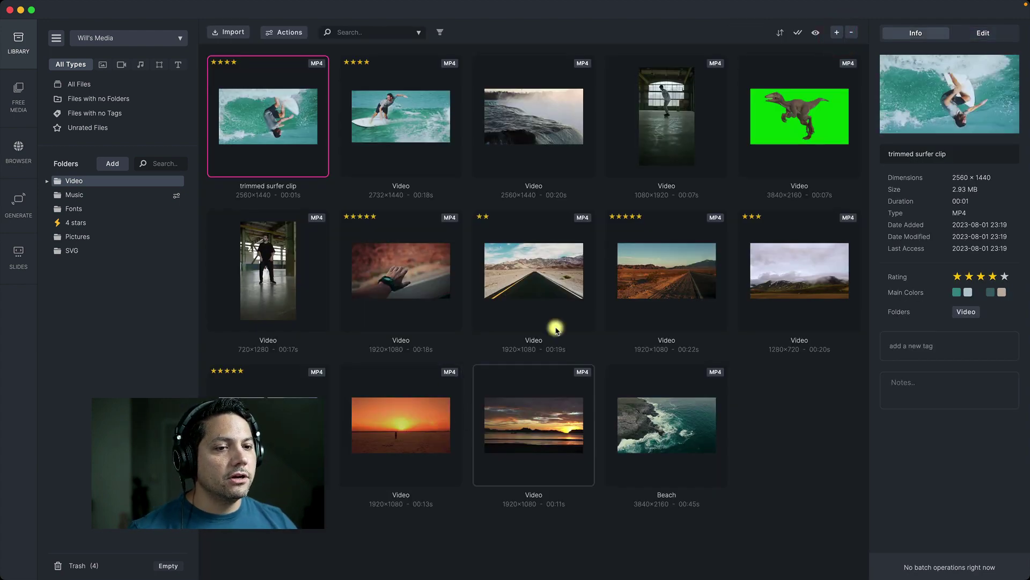
- Open the waterfall clip in the editor and play, then pause, its preview
double_click(550, 120)
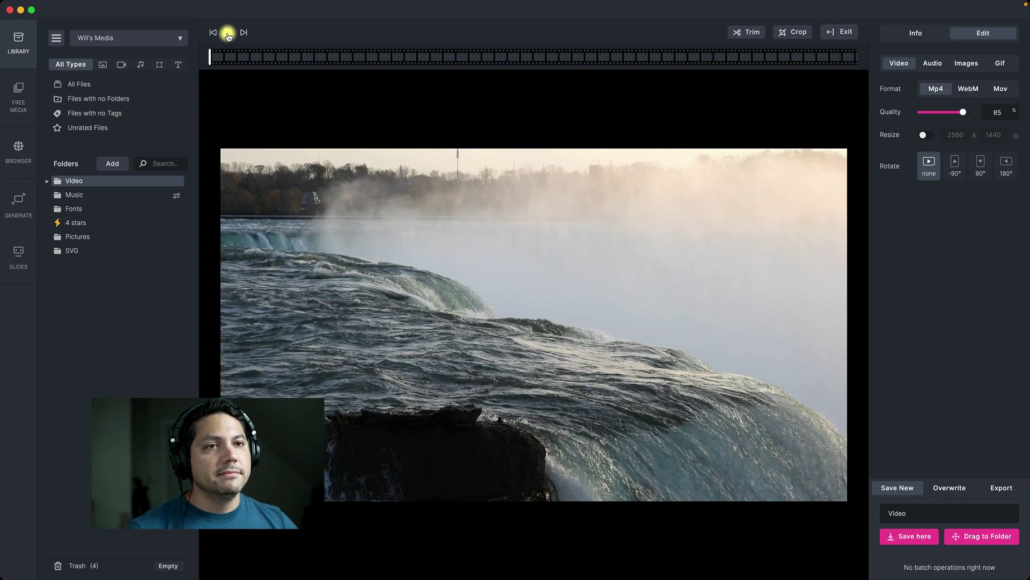
click(228, 36)
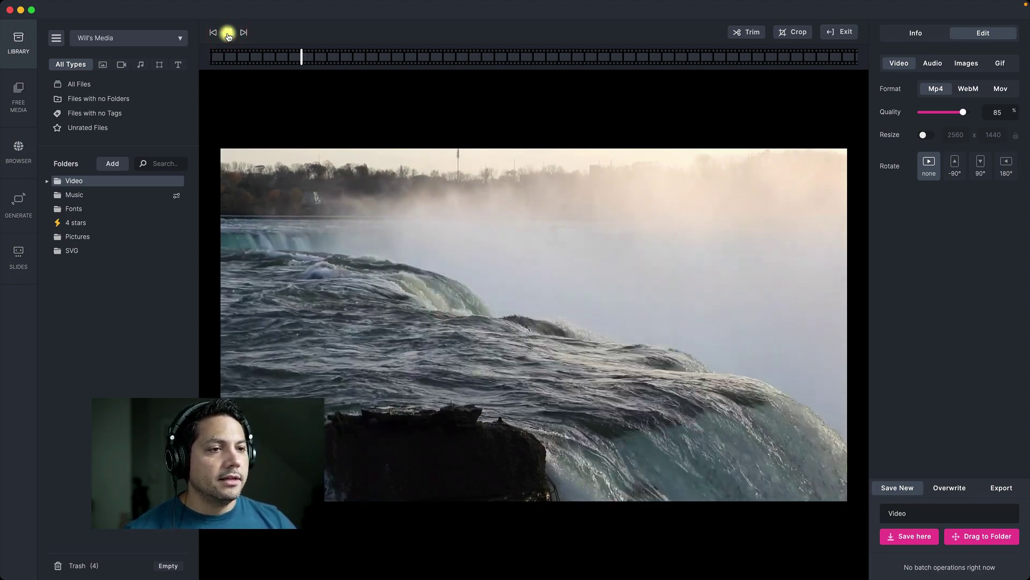
click(228, 33)
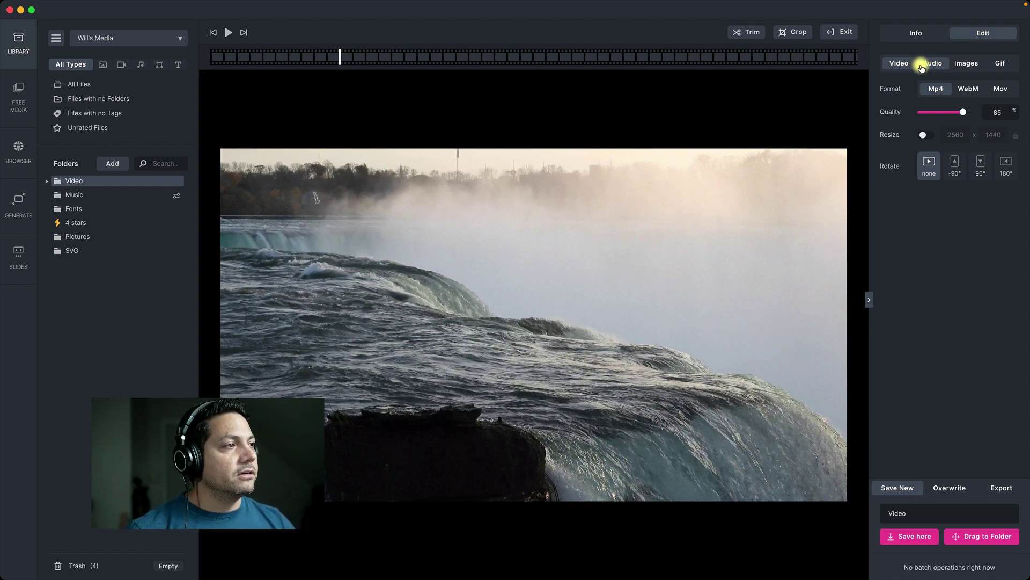
- In the audio settings, try Mp3 at 320 kbps, then set the format to Wav
click(923, 65)
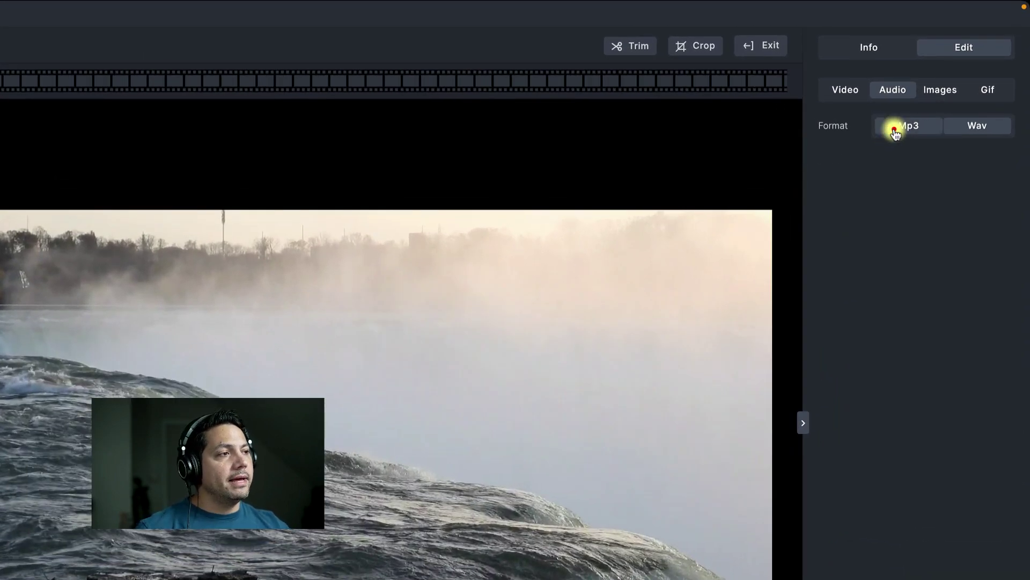
click(892, 133)
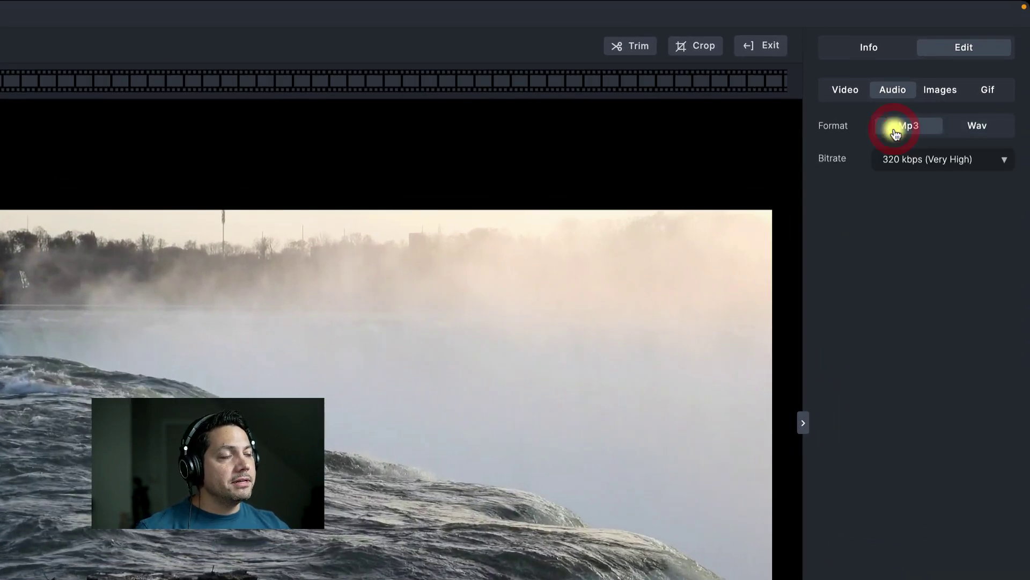
click(1002, 160)
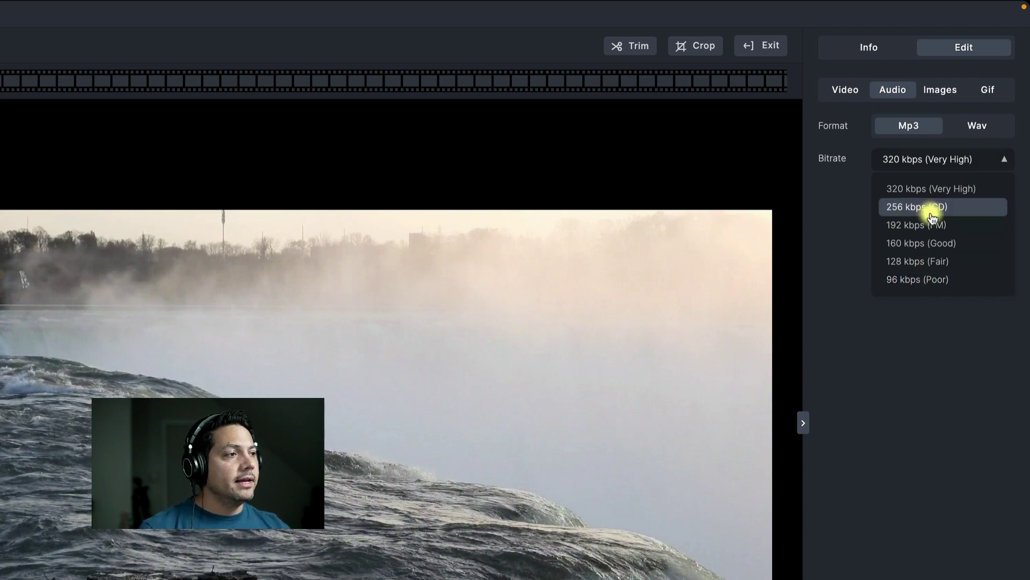
click(912, 190)
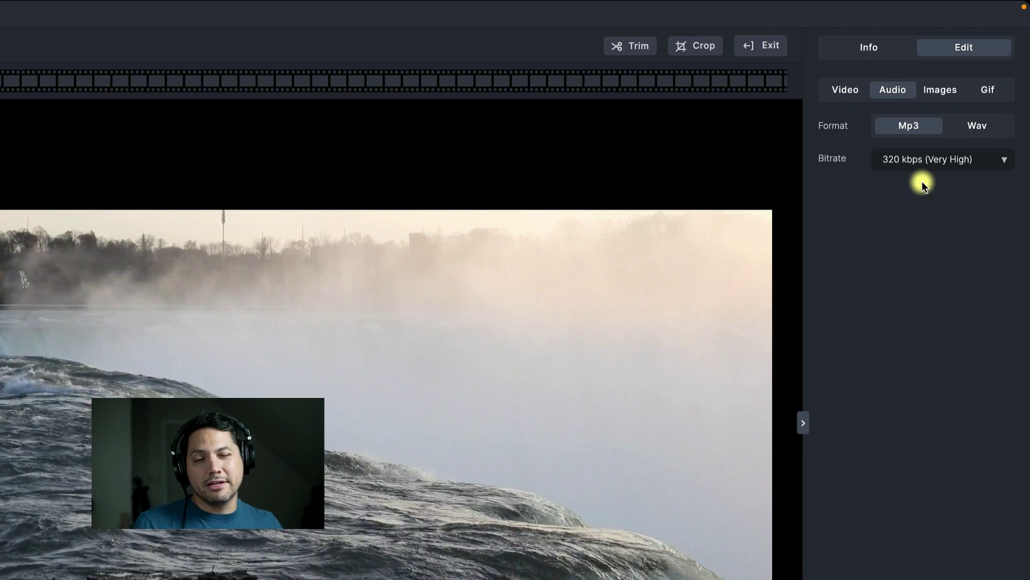
click(977, 132)
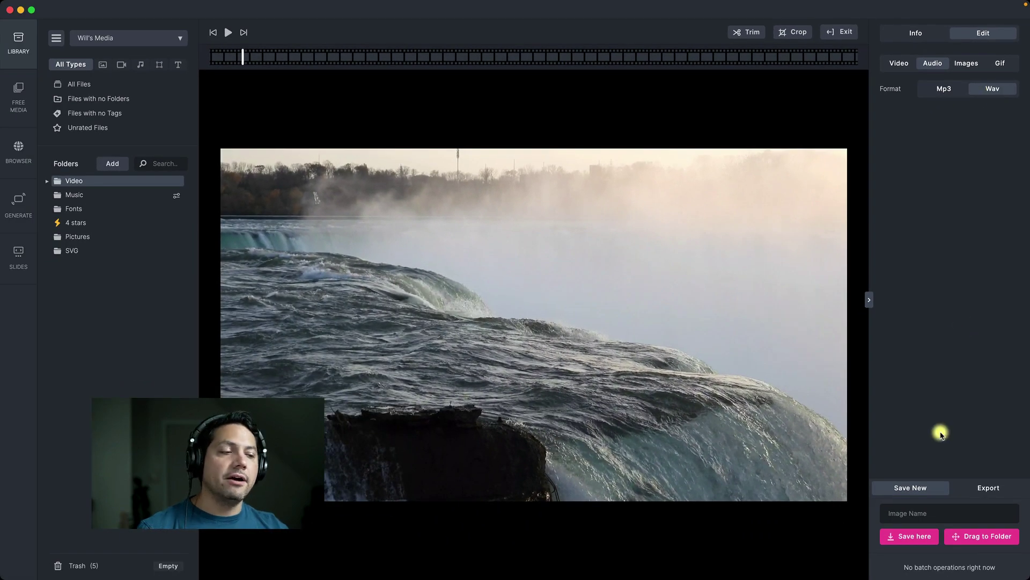
- Save the waterfall audio as a new WAV named 'waterfallsfx' and exit to the library
click(926, 511)
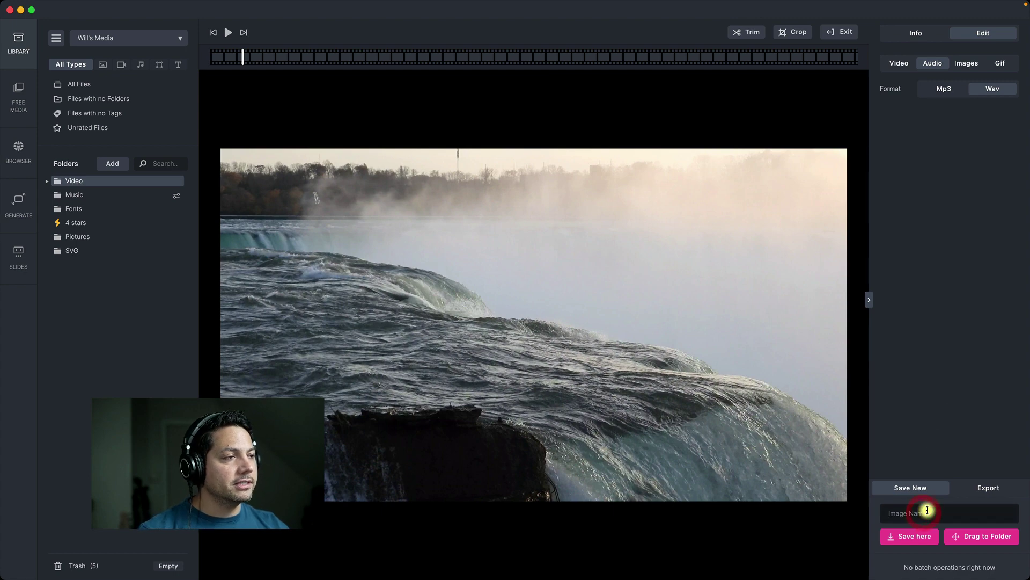
text(waterfallsfx)
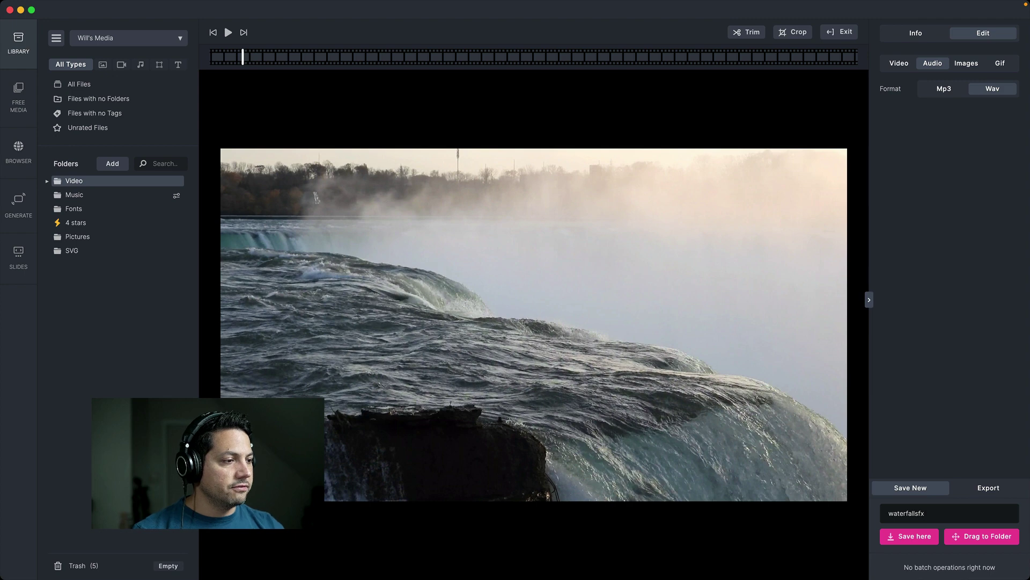
click(911, 538)
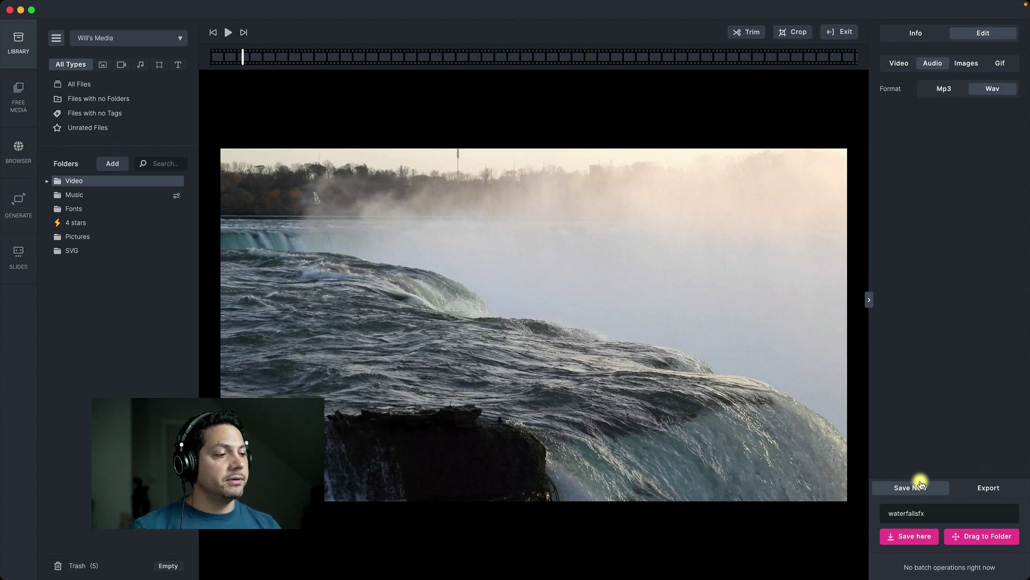
click(999, 487)
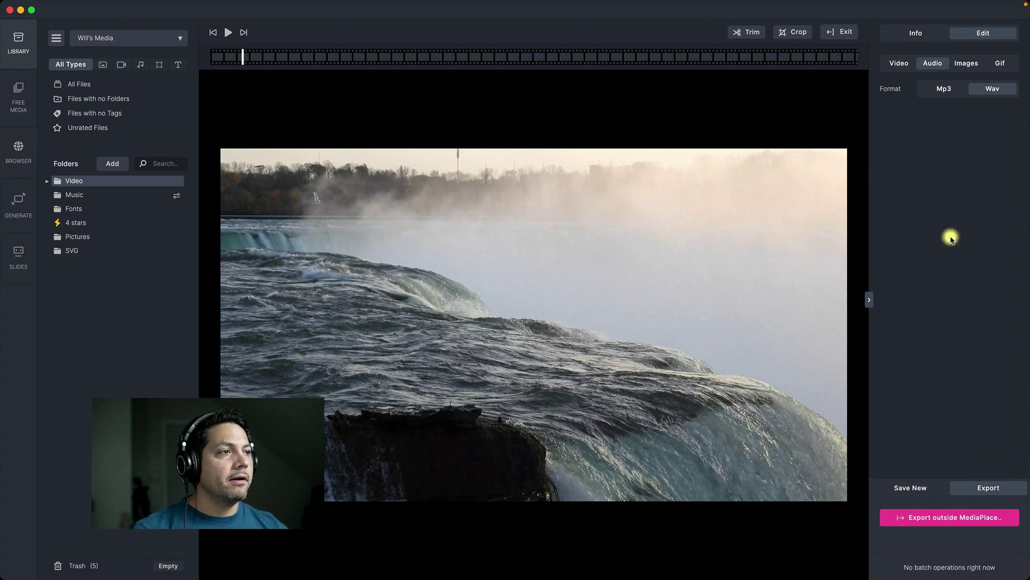
click(842, 33)
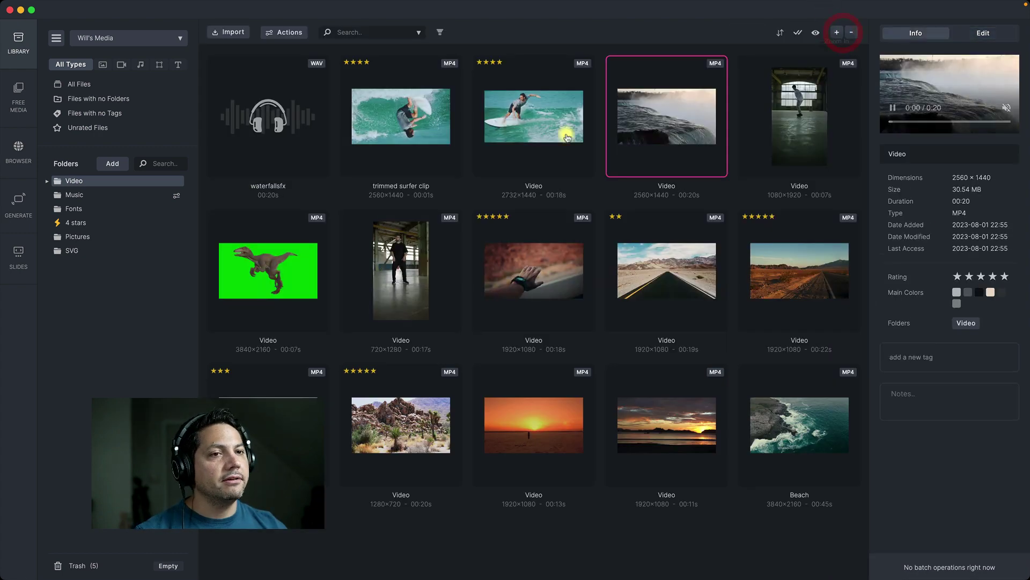
- Check the waterfallsfx details, then open the Roads MP3 from the Music folder for editing
click(257, 132)
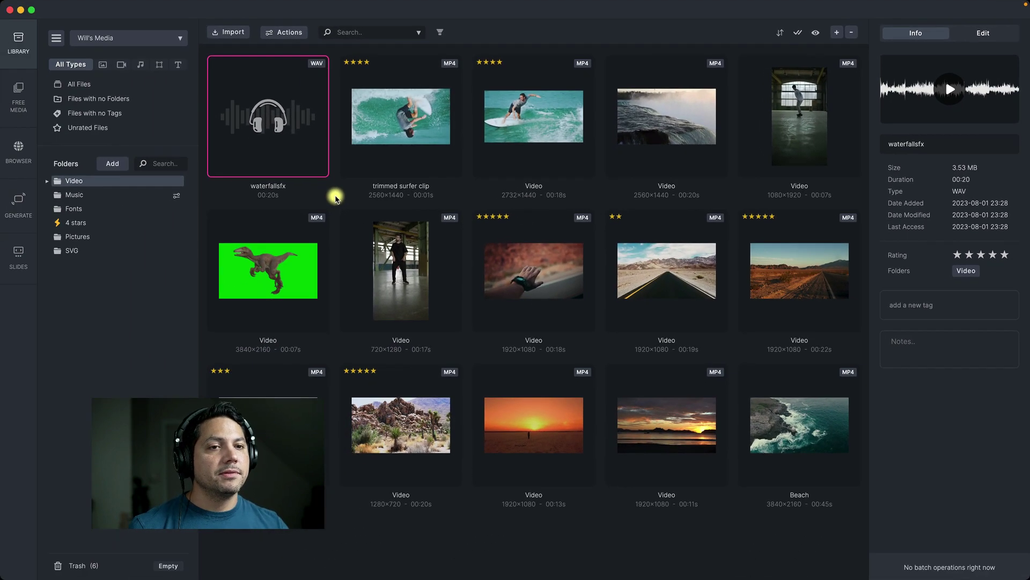
click(98, 201)
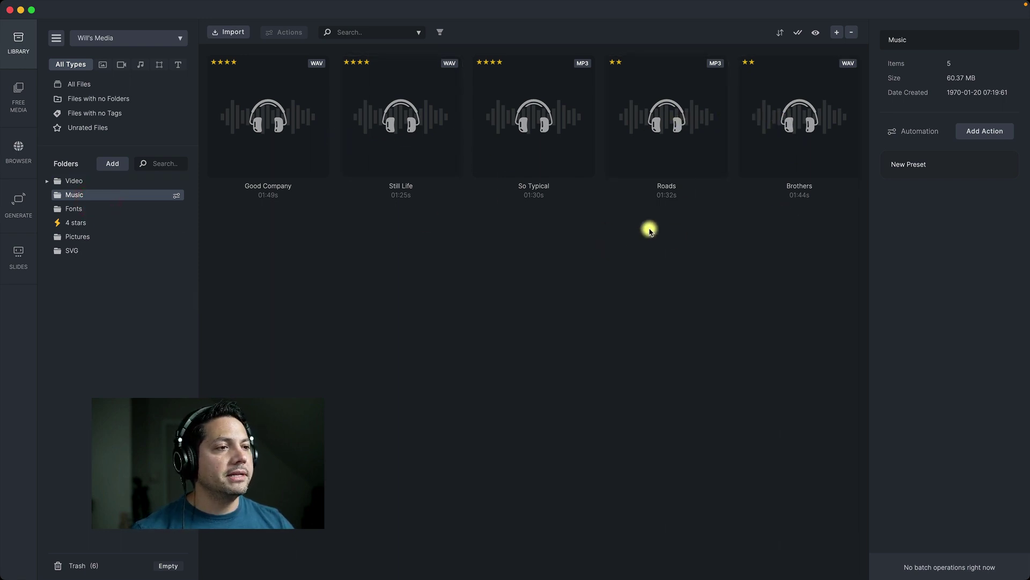
click(675, 124)
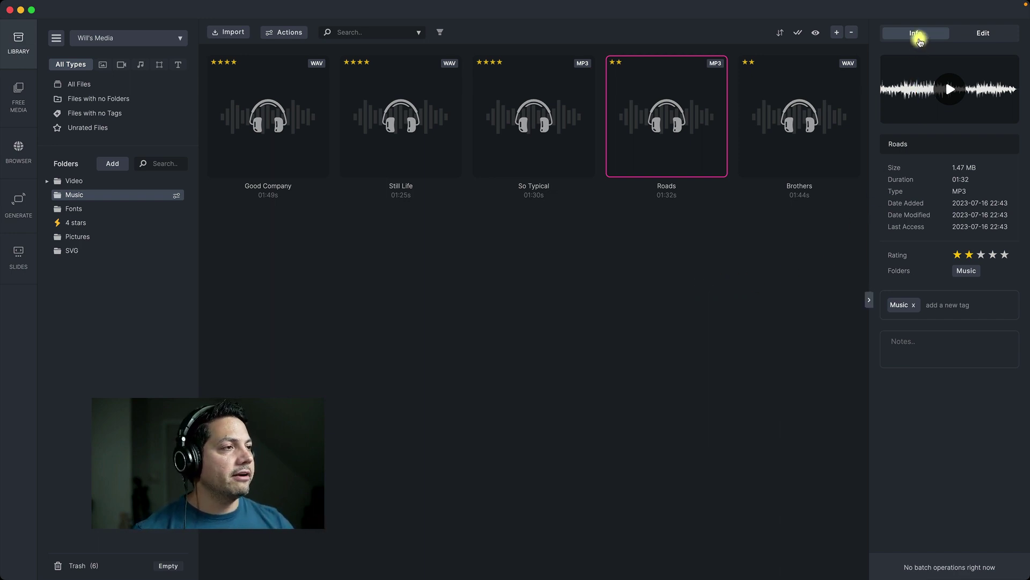
click(982, 34)
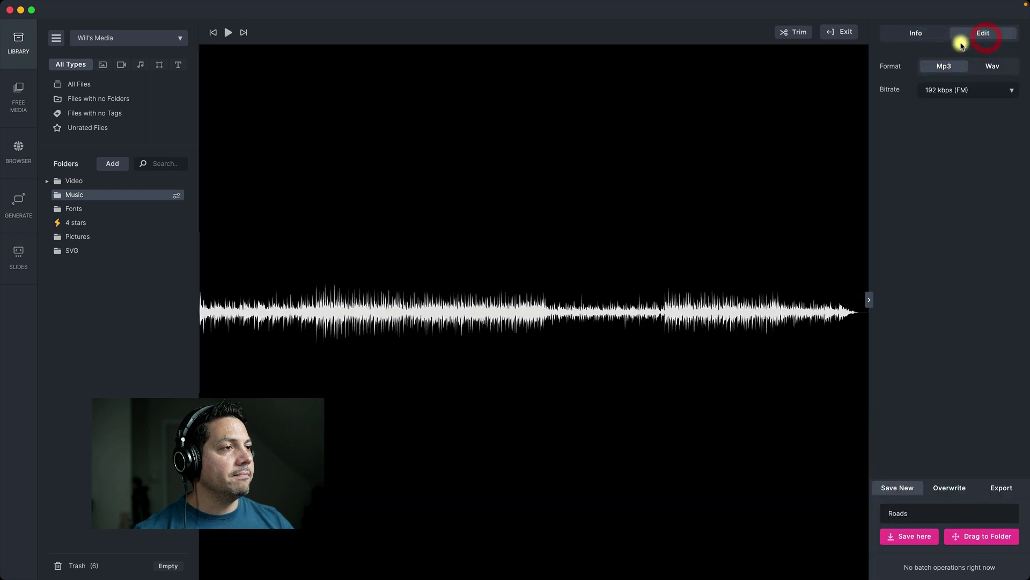
- Open the Roads track, set its trim range to 64.05–91.96 sec, and preview the trimmed part
click(841, 34)
double_click(673, 111)
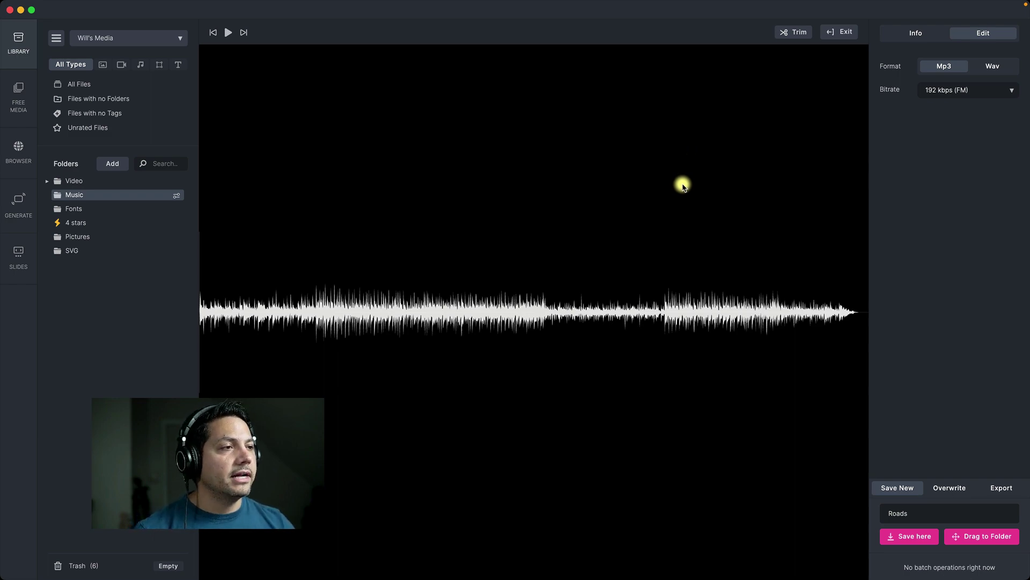
click(786, 32)
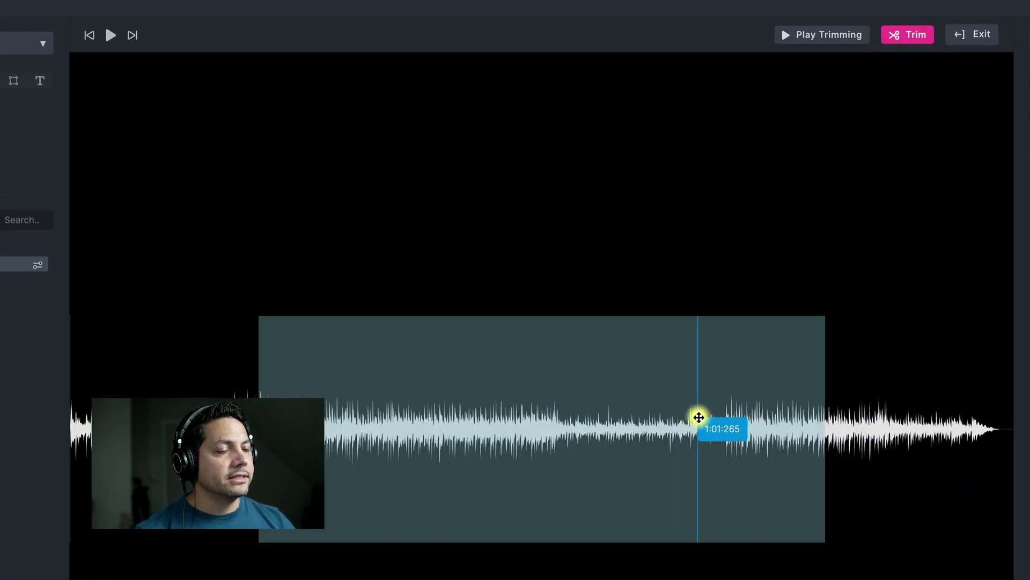
drag(522, 412, 709, 408)
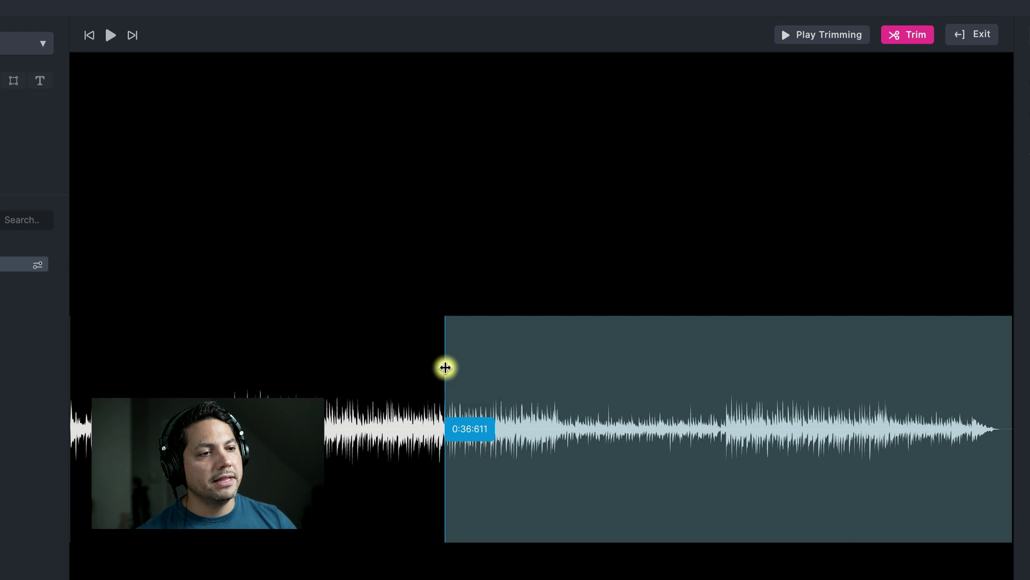
drag(446, 367, 726, 352)
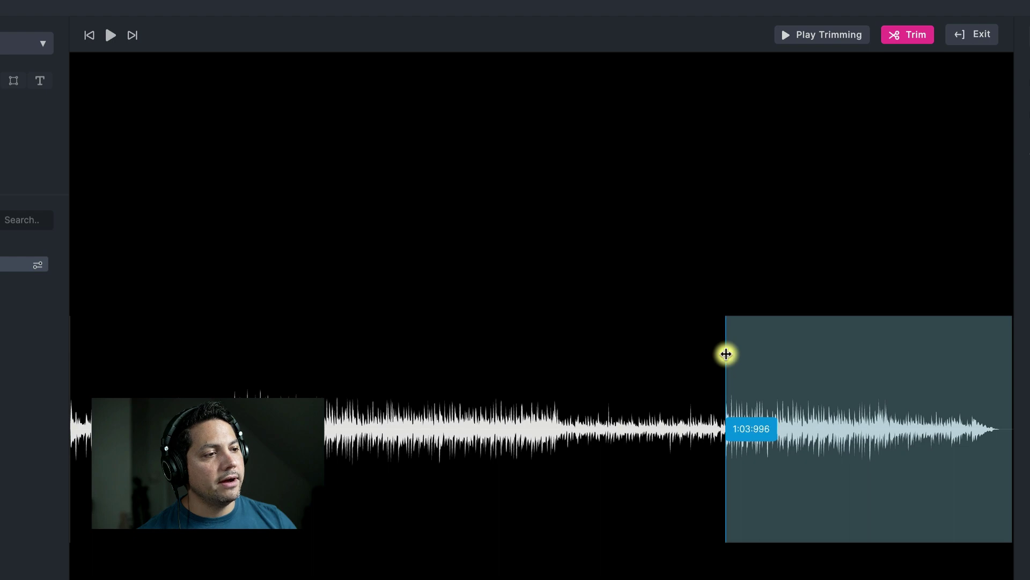
click(727, 353)
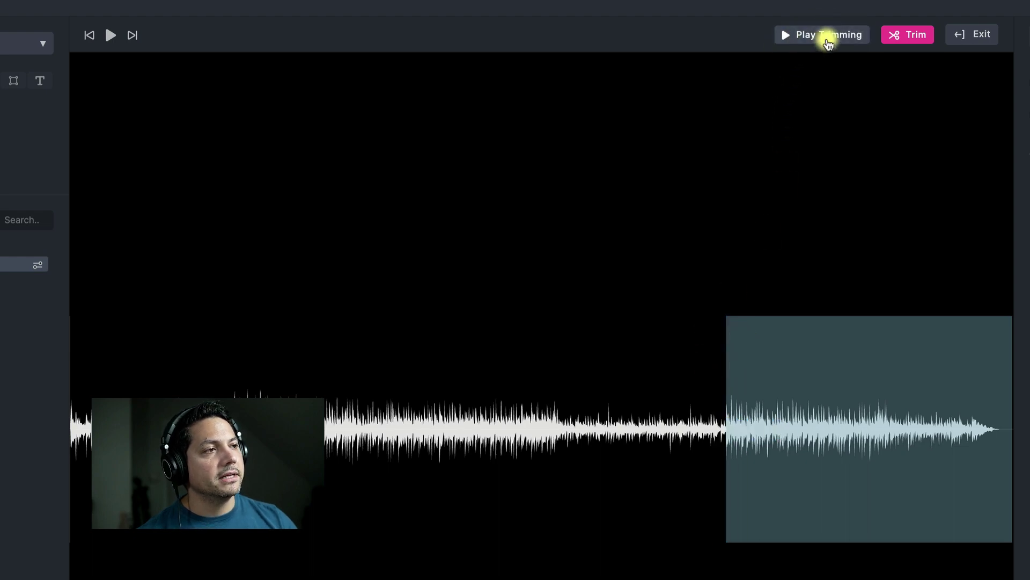
click(814, 34)
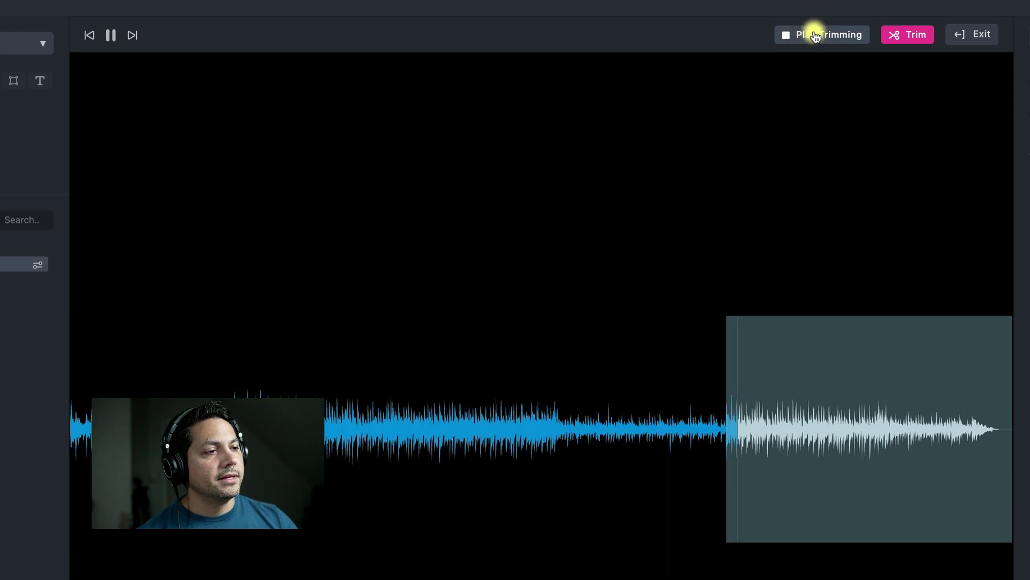
click(814, 34)
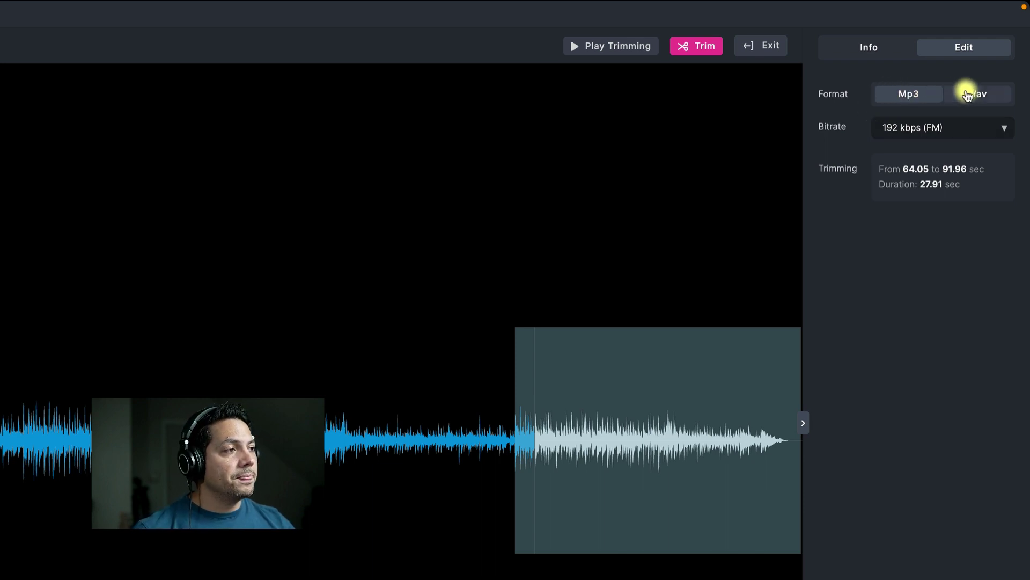
- Switch the trimmed Roads export format from MP3 to Wav, leaving the bitrate unchanged
click(927, 124)
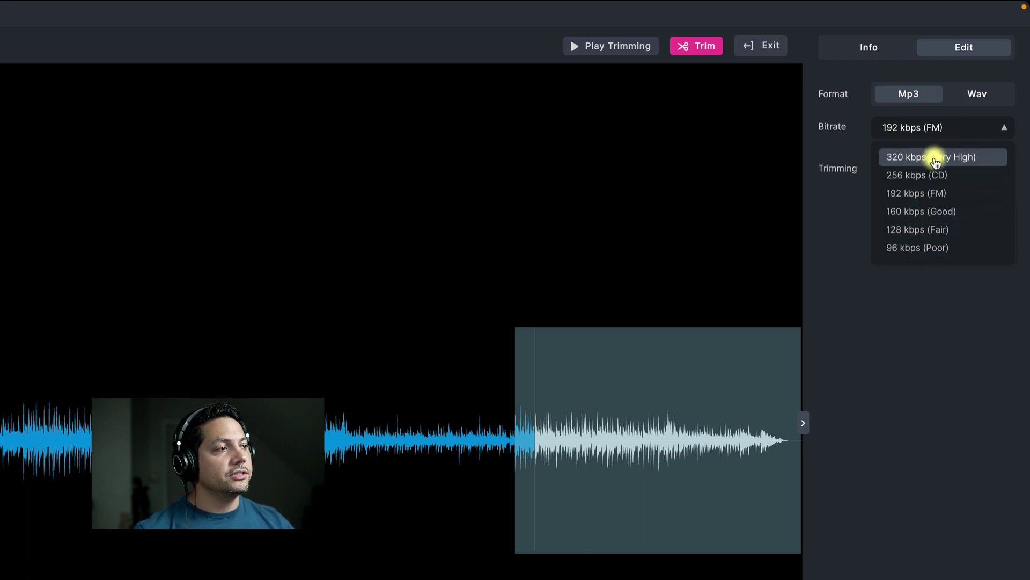
click(972, 98)
click(972, 97)
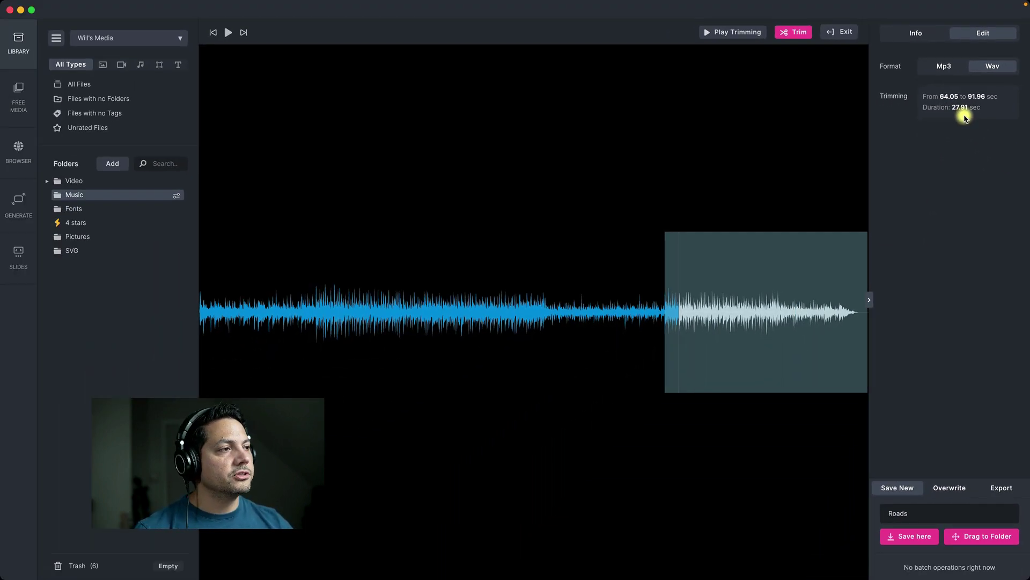
- Save the trim as a new WAV named Roads_Trimmed and exit to the Music folder
click(916, 513)
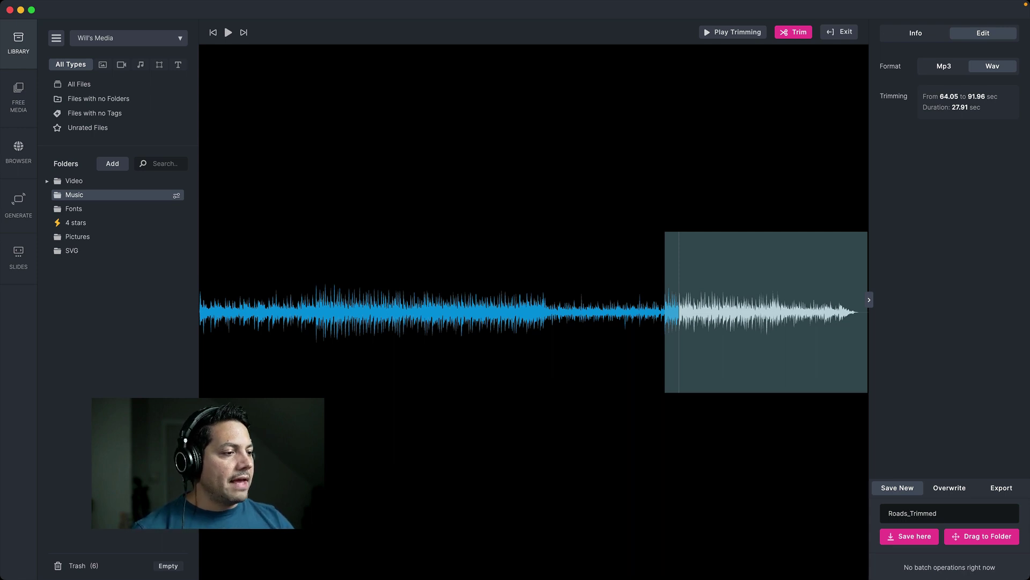
click(899, 536)
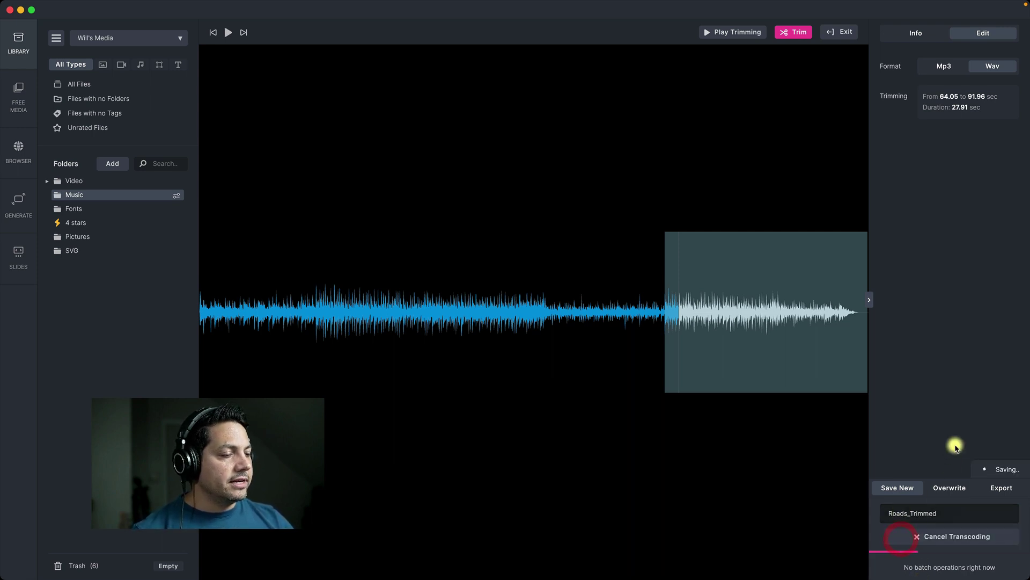
click(958, 490)
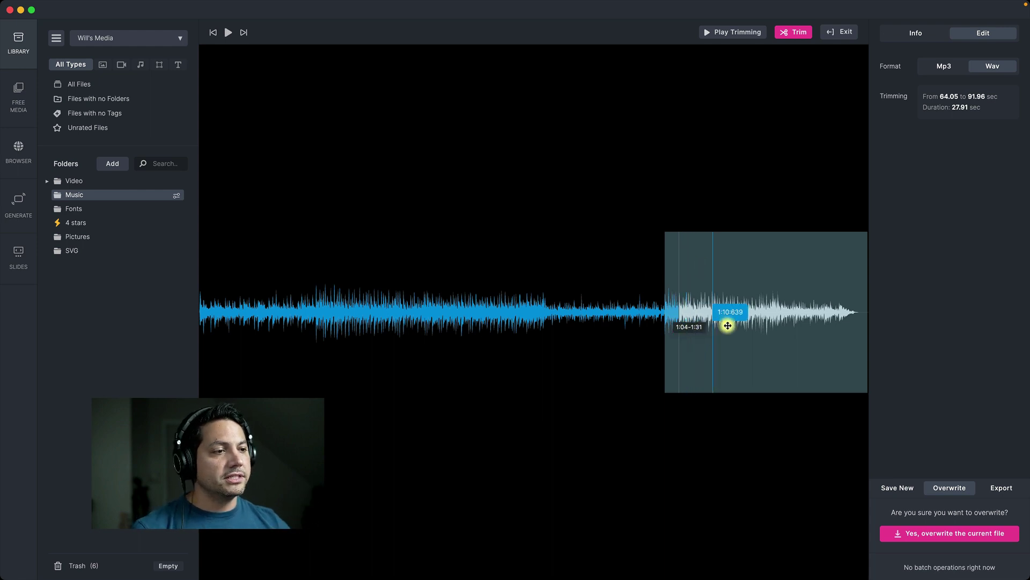
click(1008, 491)
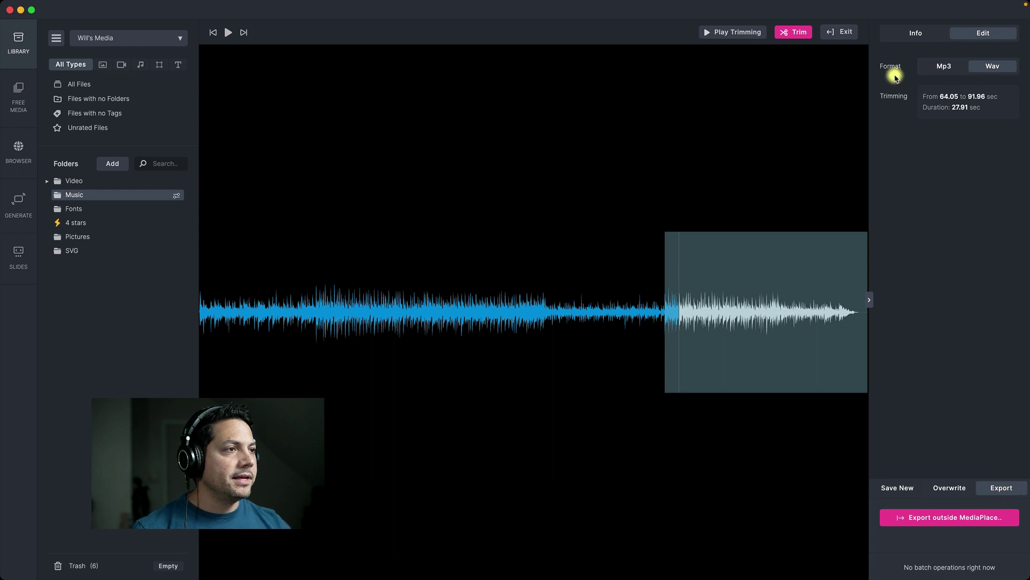
click(837, 31)
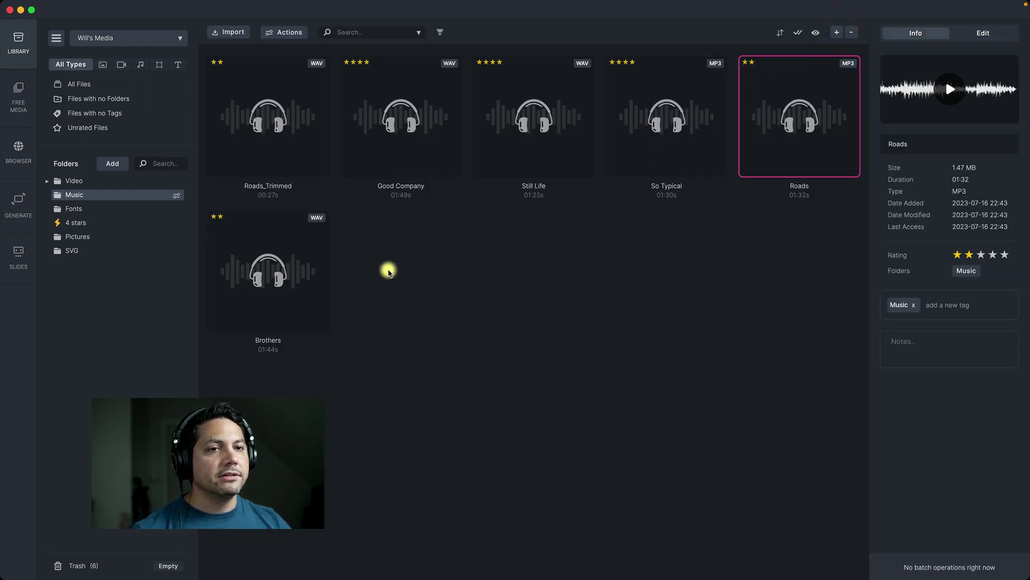
- Compare Roads_Trimmed's details with the original Roads, then open the Video folder
click(264, 148)
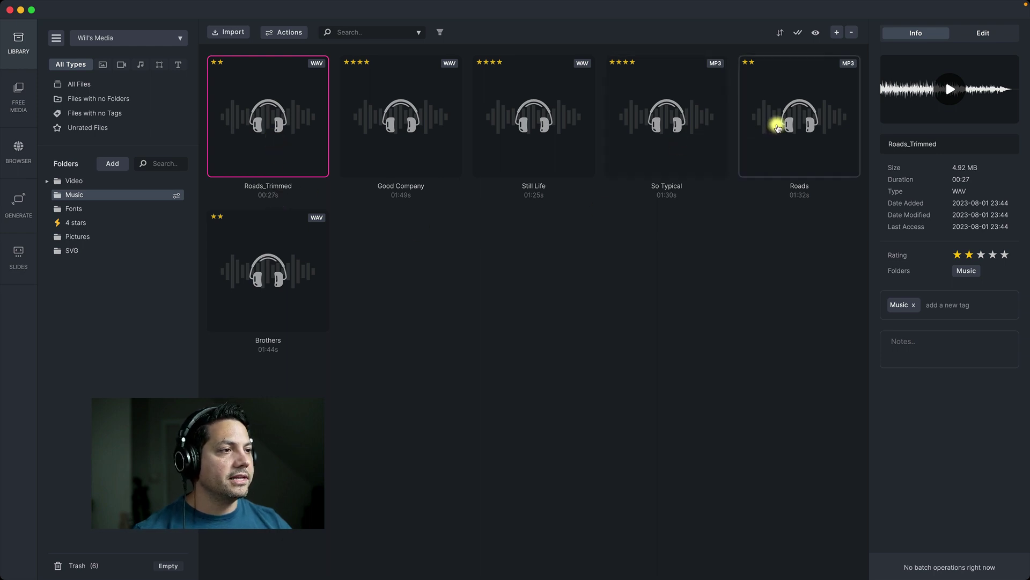
click(778, 117)
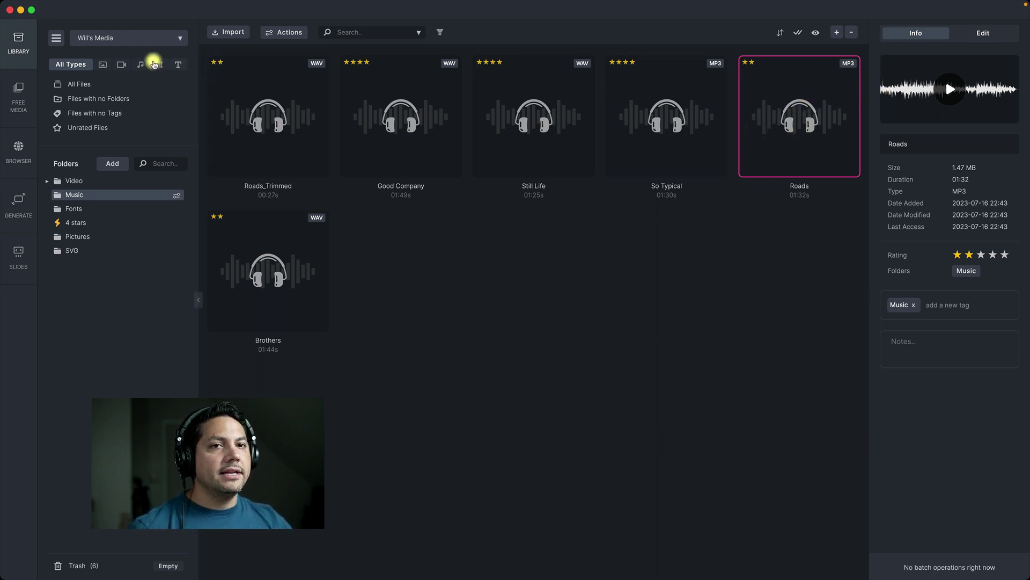
click(80, 180)
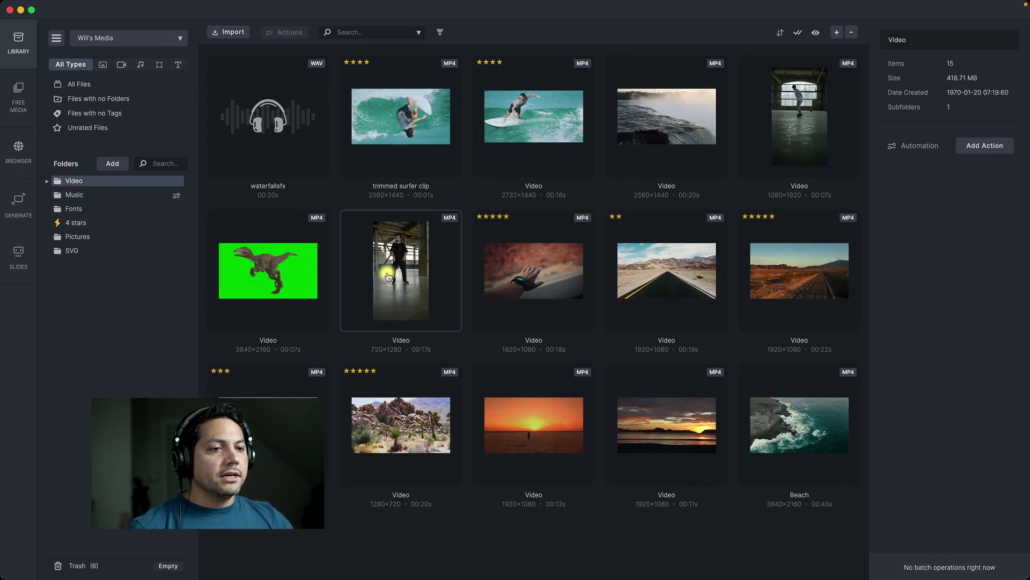
- Open the 720x1280 dance clip and trim it to 6.36–6.69 sec, a 0.33 sec range
double_click(406, 282)
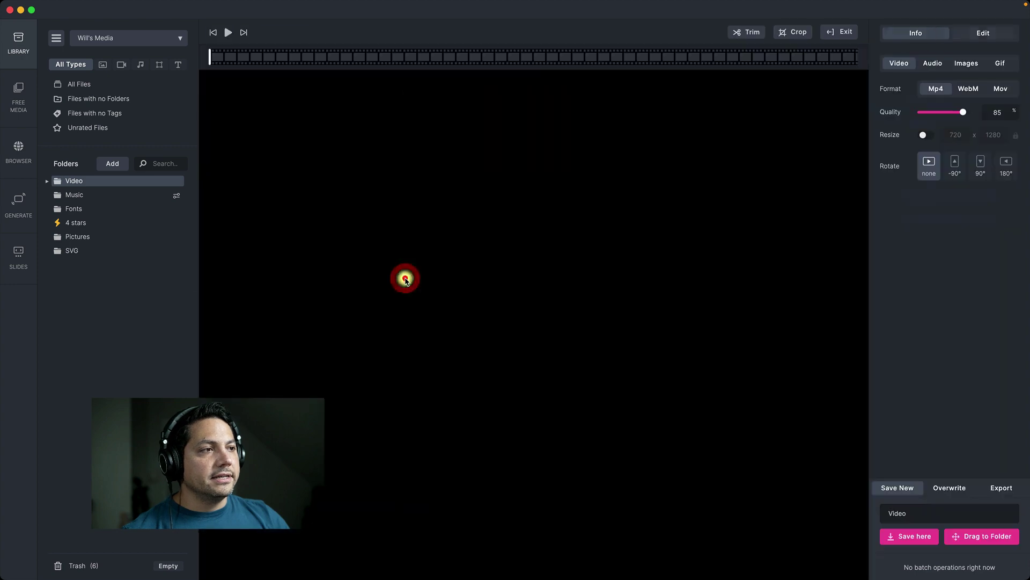
click(225, 33)
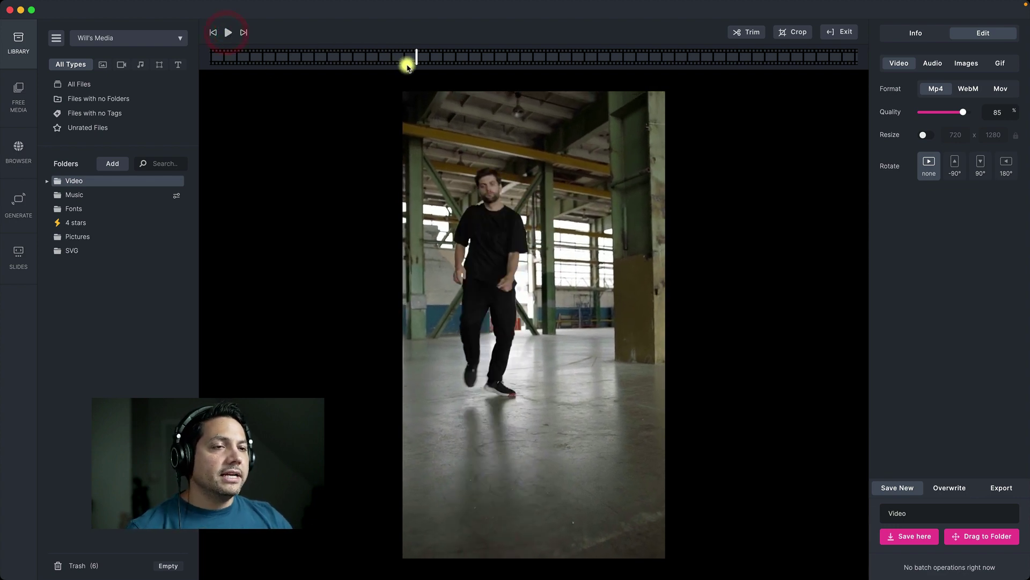
drag(416, 56, 457, 60)
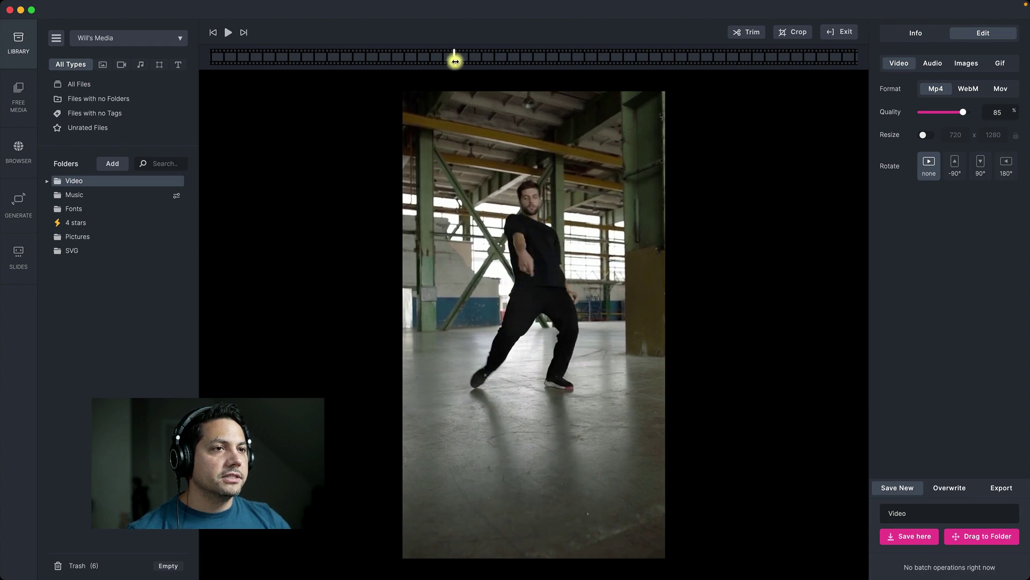
click(756, 15)
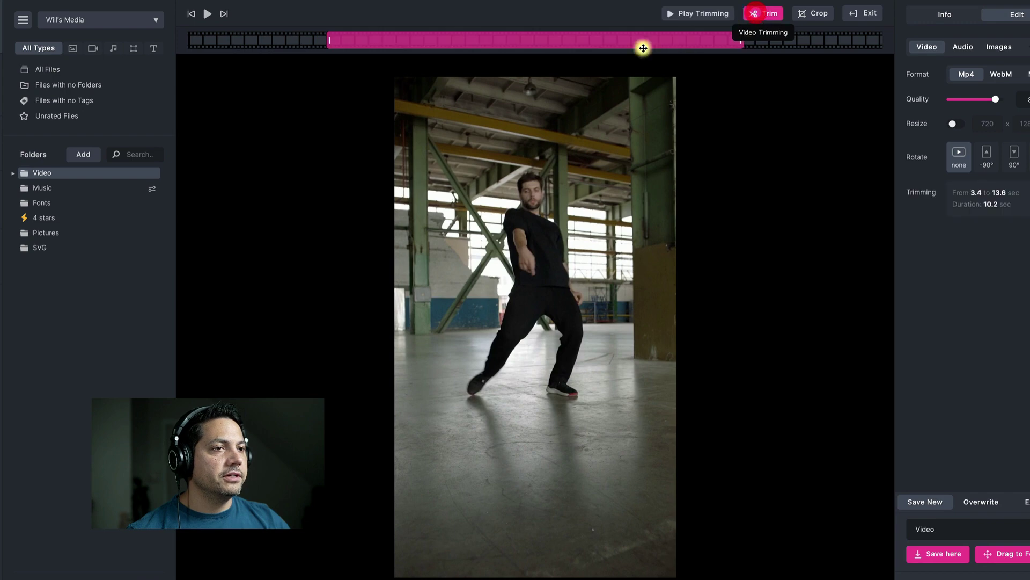
drag(329, 40, 450, 41)
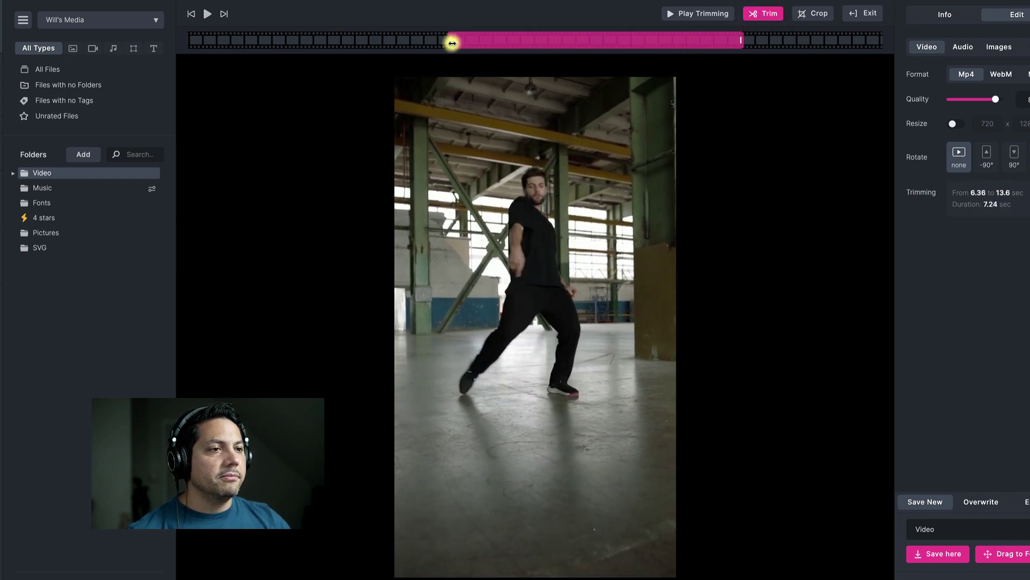
drag(743, 41, 460, 50)
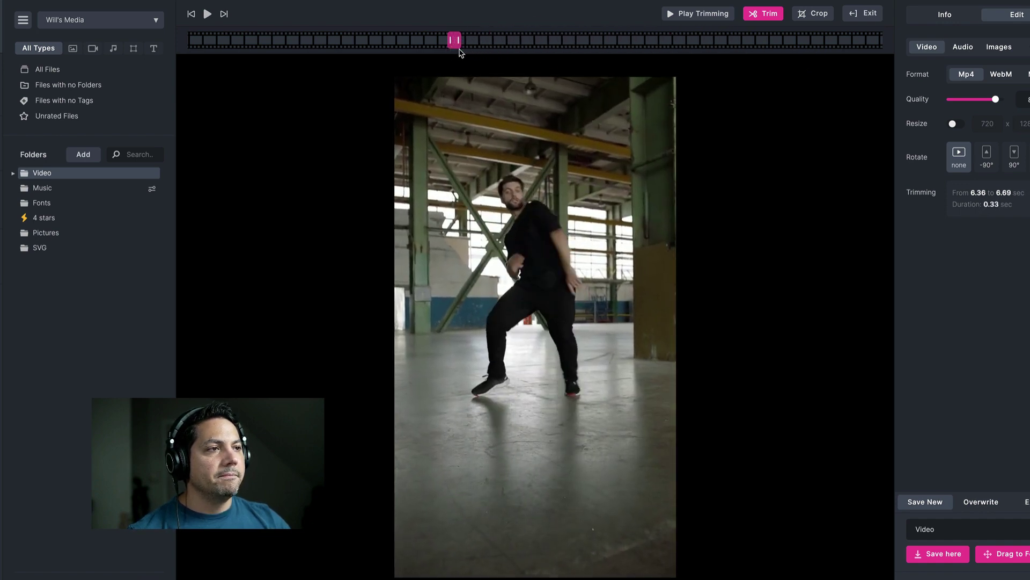
click(704, 83)
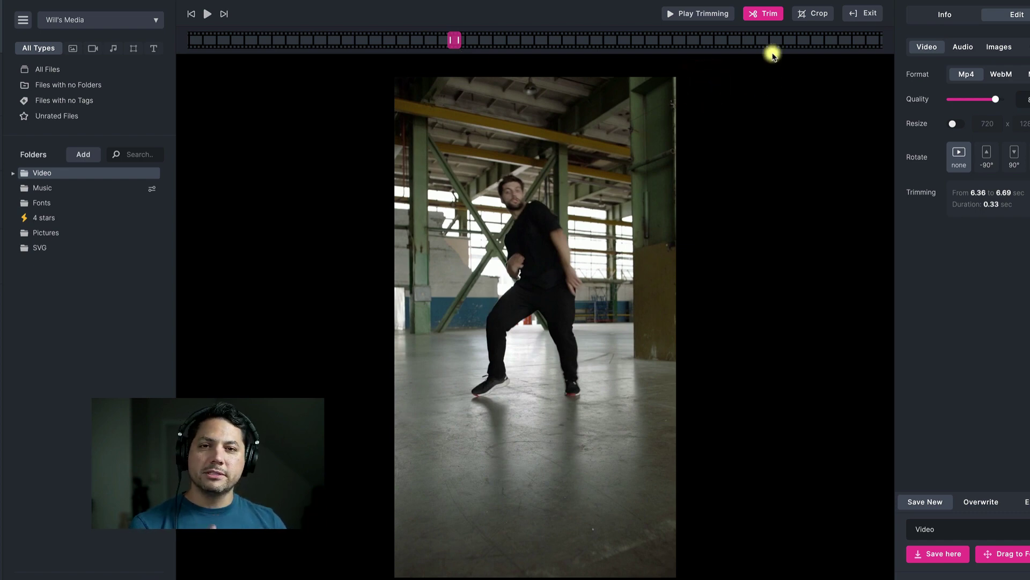
- Set the dance clip to Gif output at 8 fps with the new name Dancing_GIF
click(1000, 47)
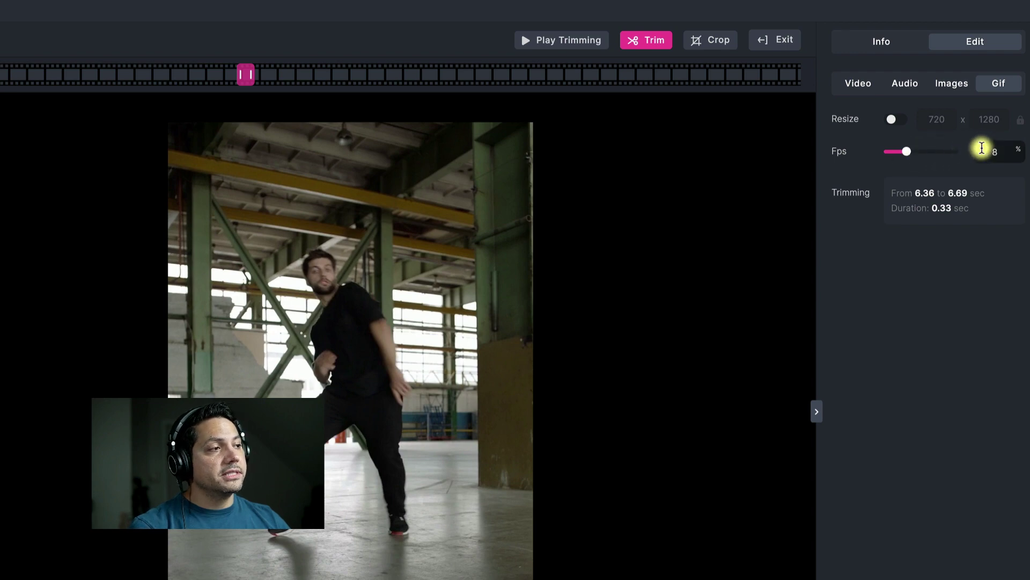
click(996, 154)
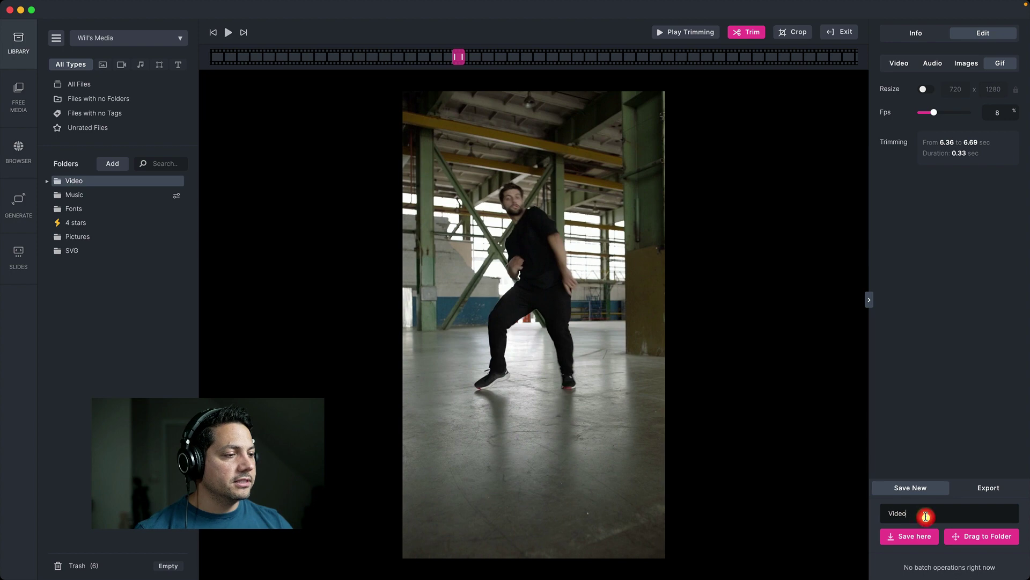
drag(925, 516, 880, 515)
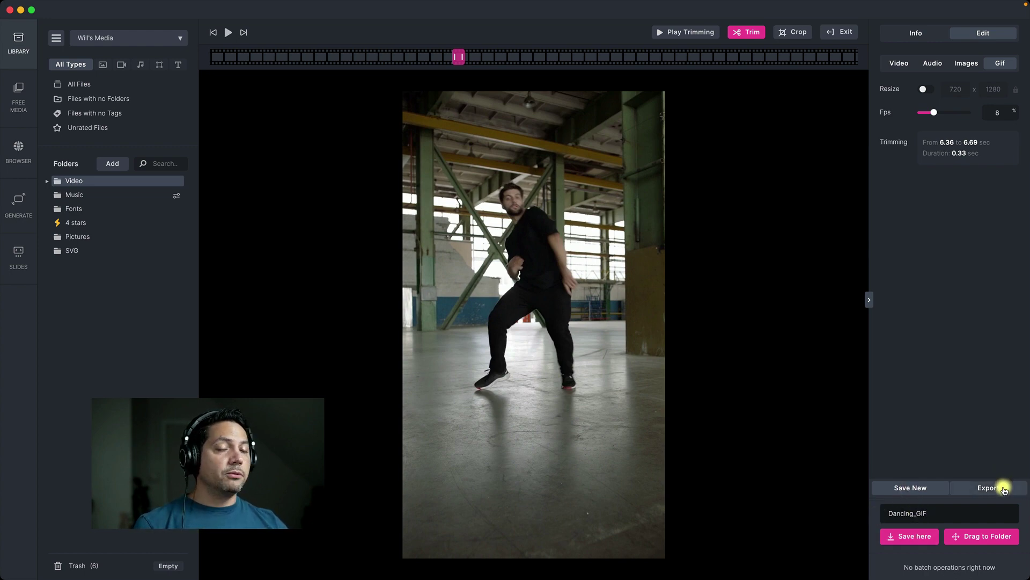
- Save Dancing_GIF to the Video library, check its 720×1280 details, and select the skate video
click(914, 536)
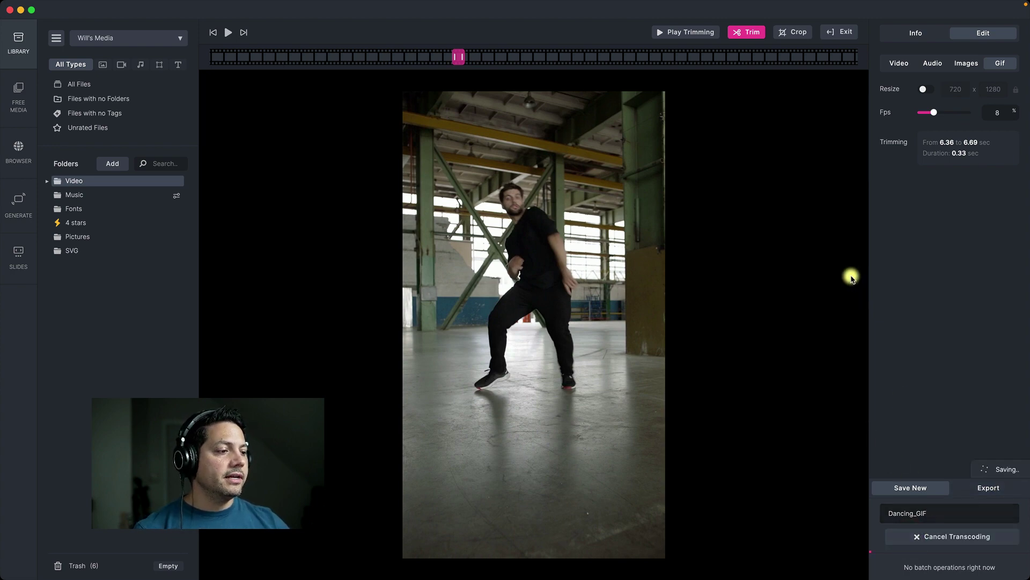
click(833, 31)
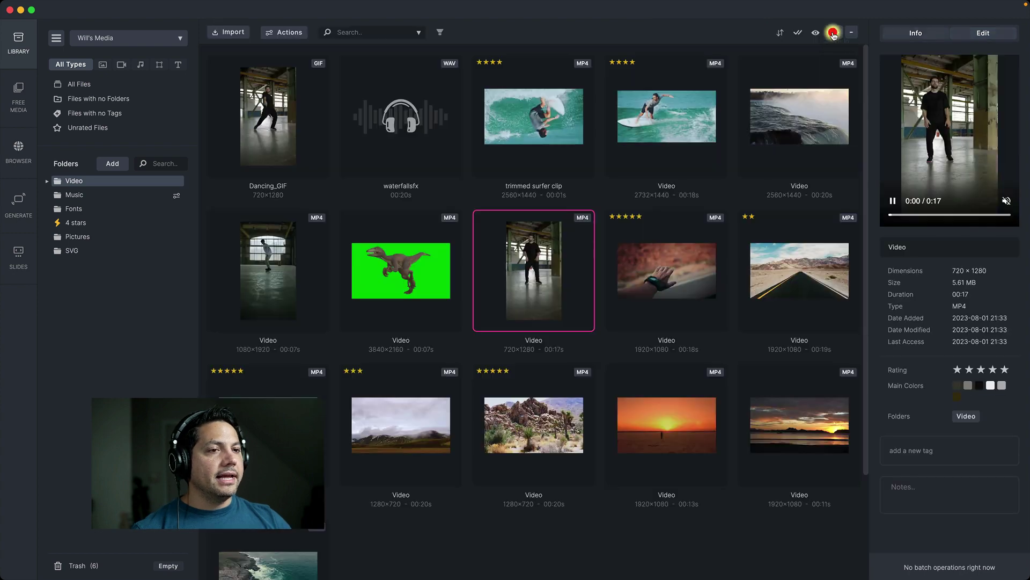
click(274, 129)
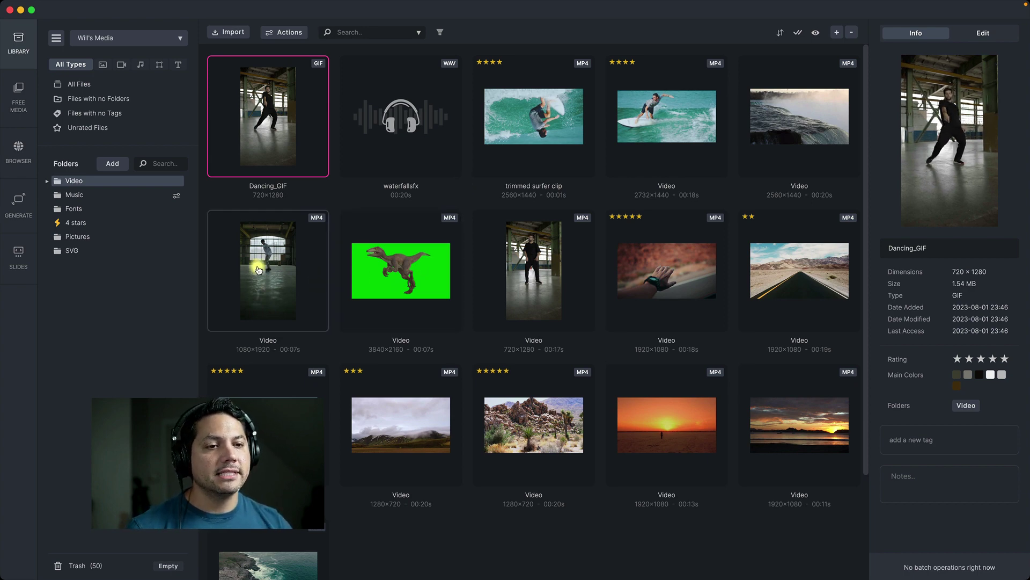
click(270, 279)
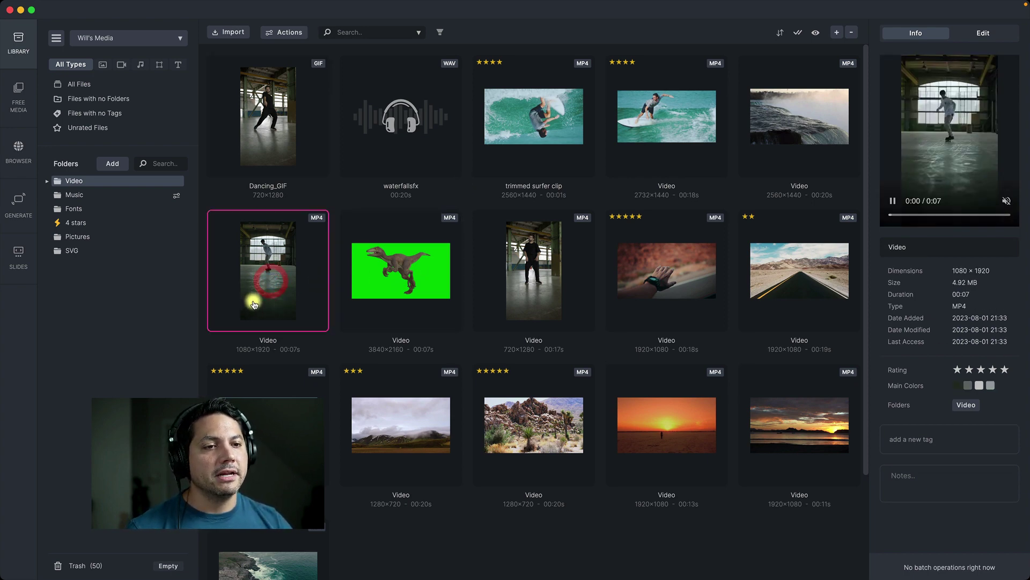
- Open the skate video for Images extraction and preview later points in the clip
double_click(251, 302)
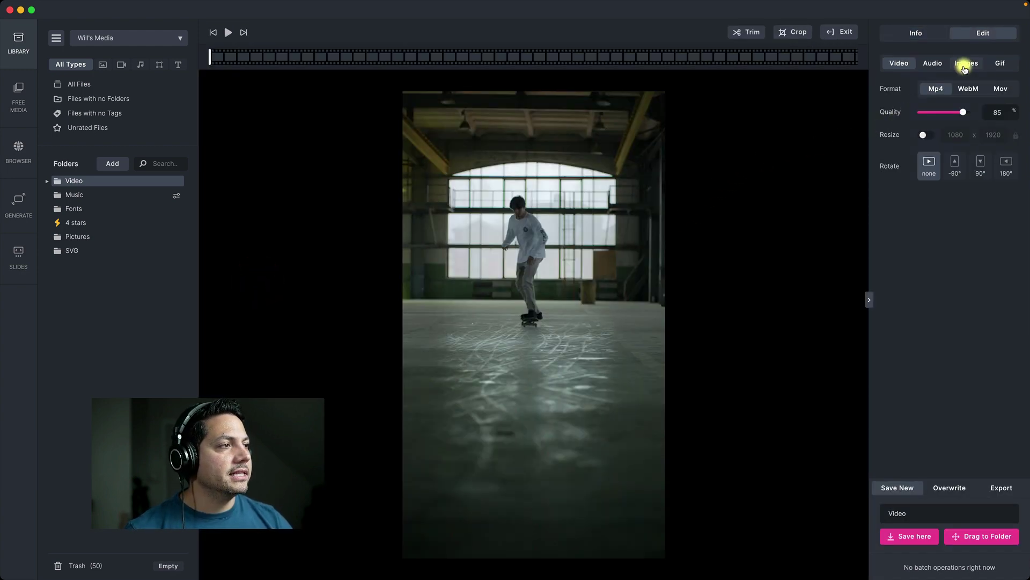
click(964, 64)
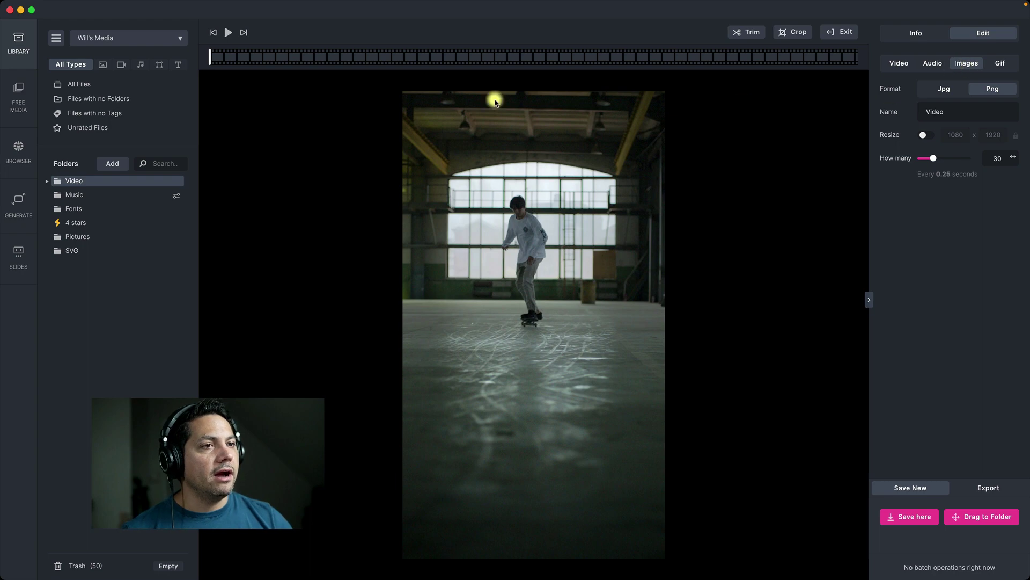
click(308, 57)
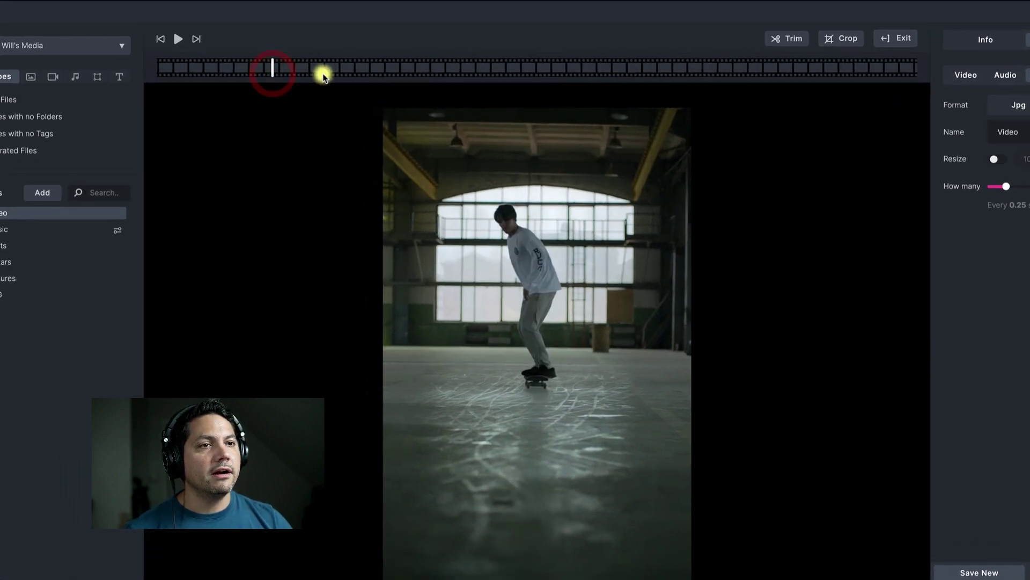
click(324, 75)
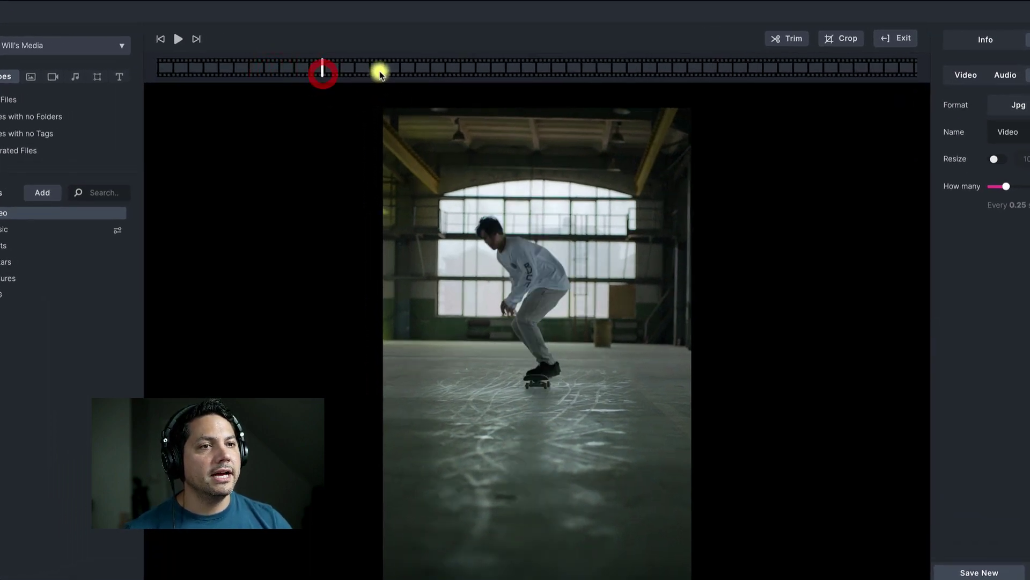
click(455, 73)
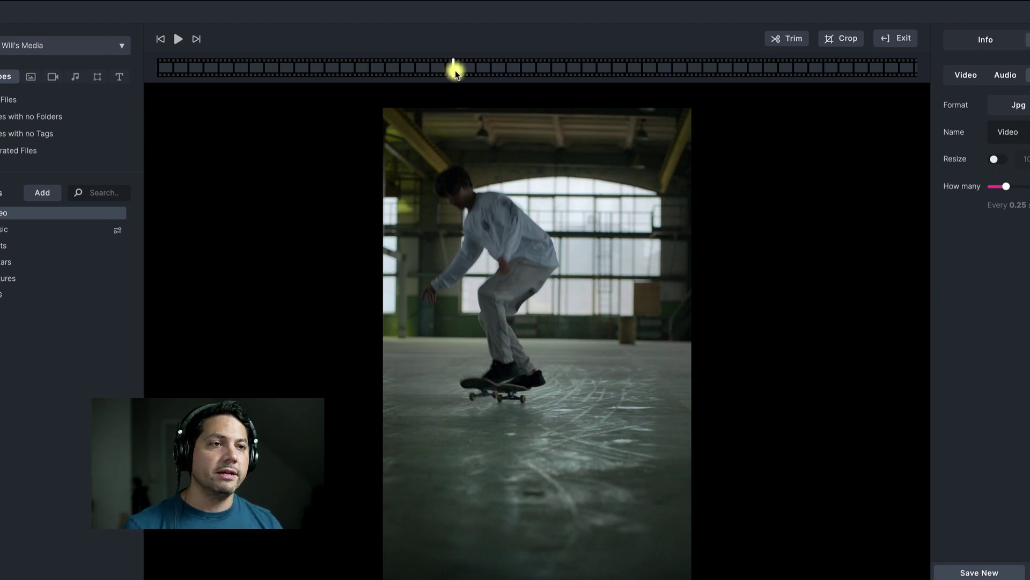
mouse_move(455, 71)
mouse_down()
mouse_move(476, 66)
mouse_move(444, 72)
mouse_up()
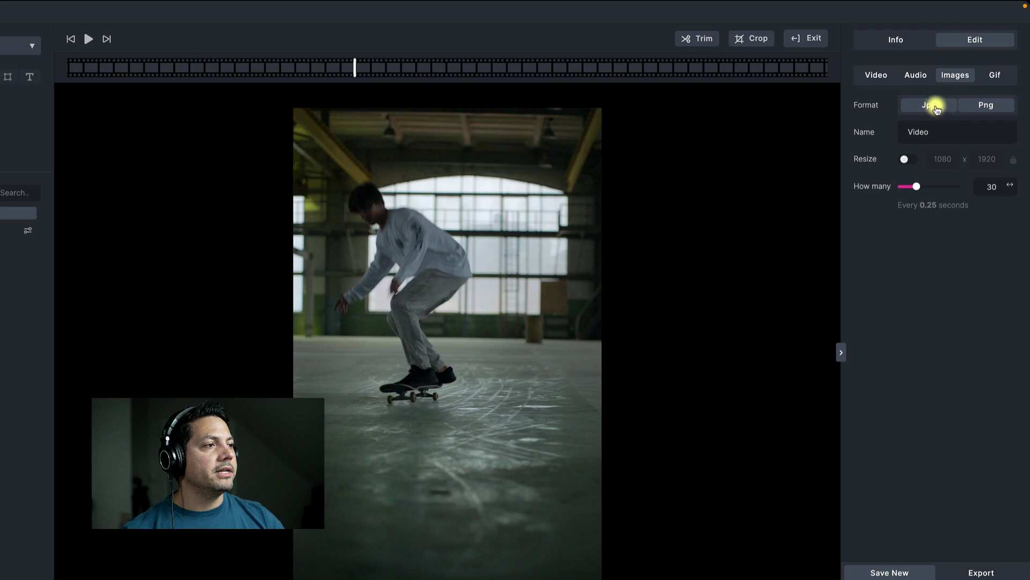
- Set the image format to Png and the output name to Skate
click(933, 107)
click(976, 107)
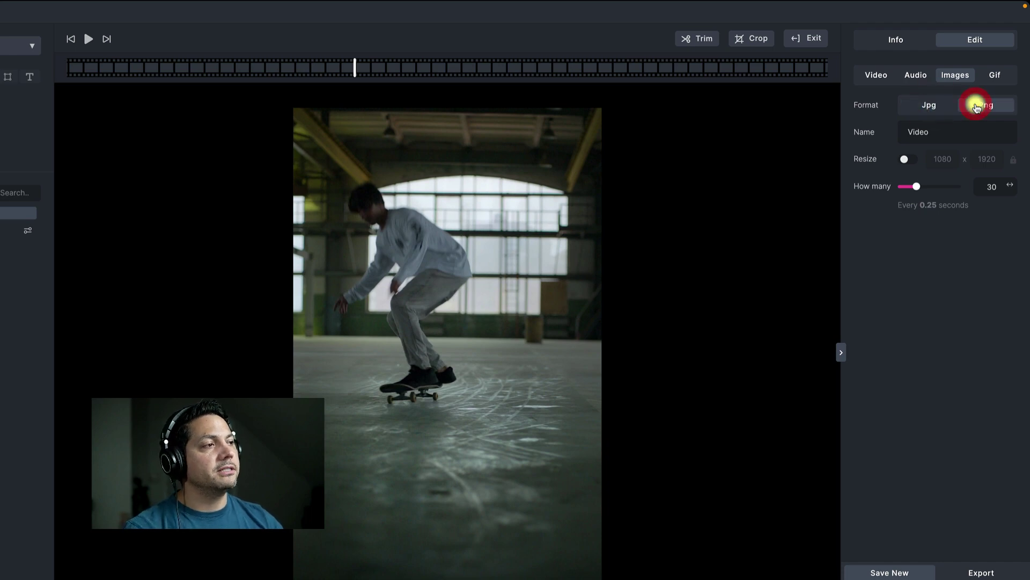
double_click(950, 127)
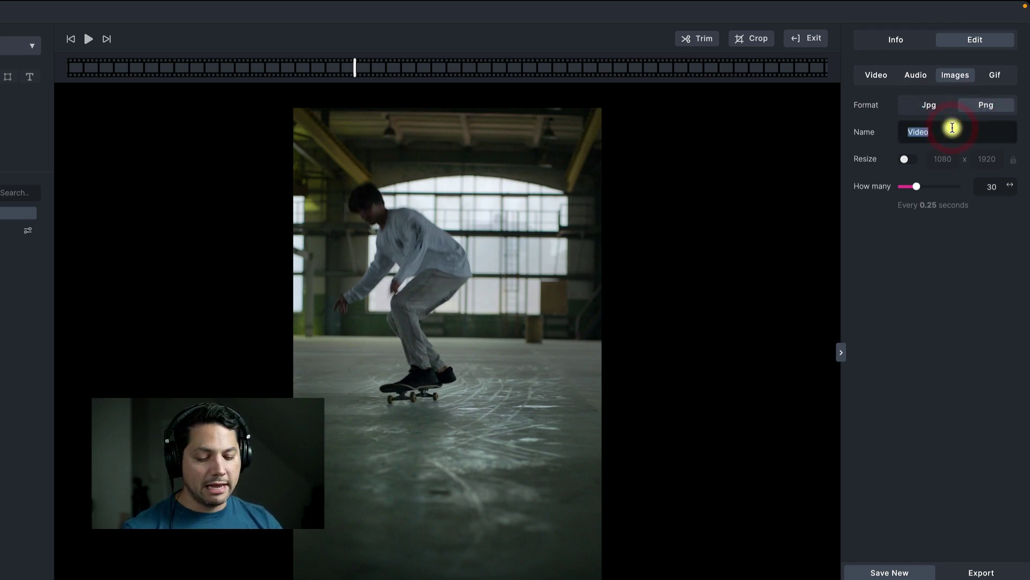
text(Skate)
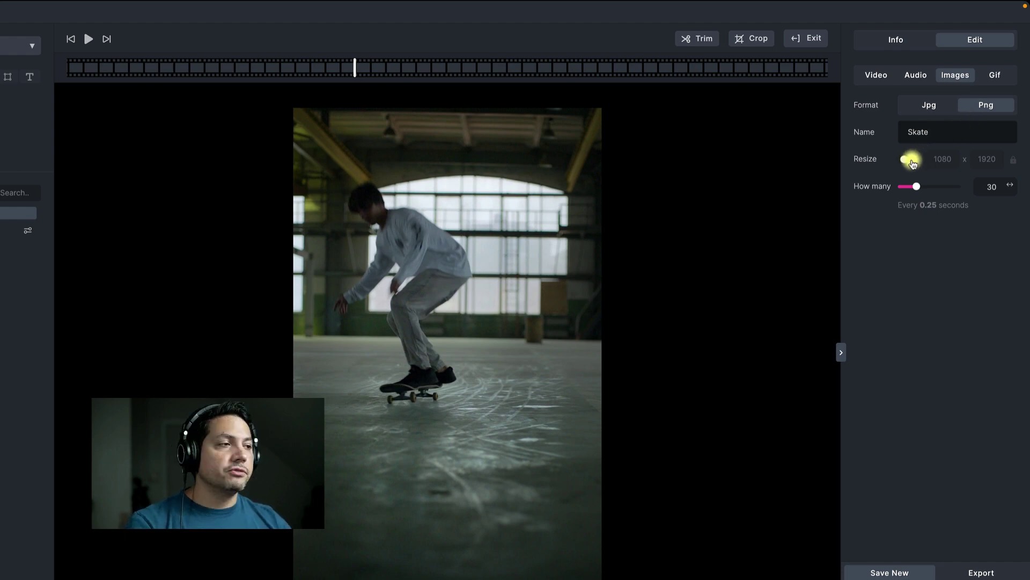
- Keep Resize off, set How many to 15 frames, and save the Skate PNGs
click(908, 160)
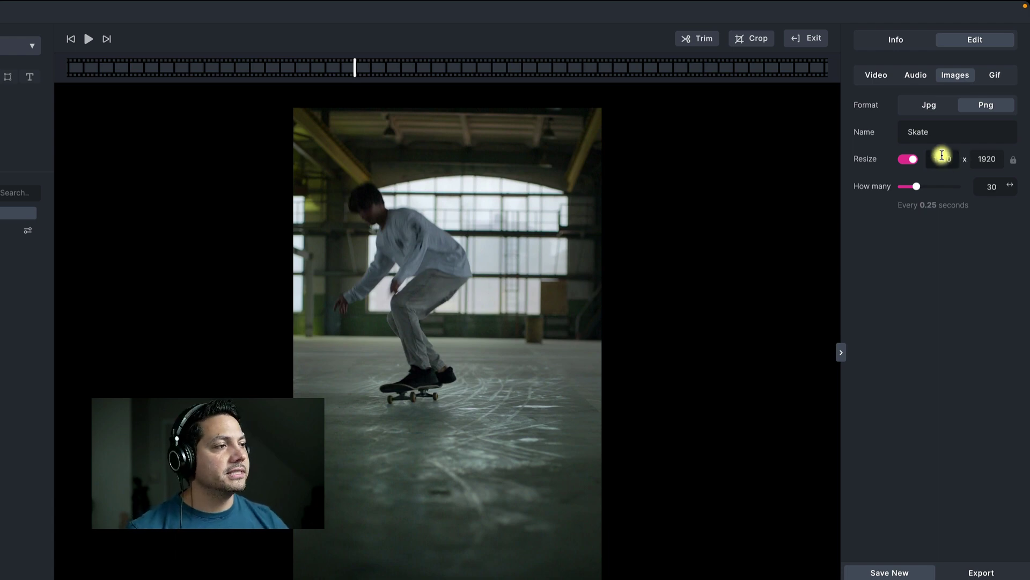
click(913, 159)
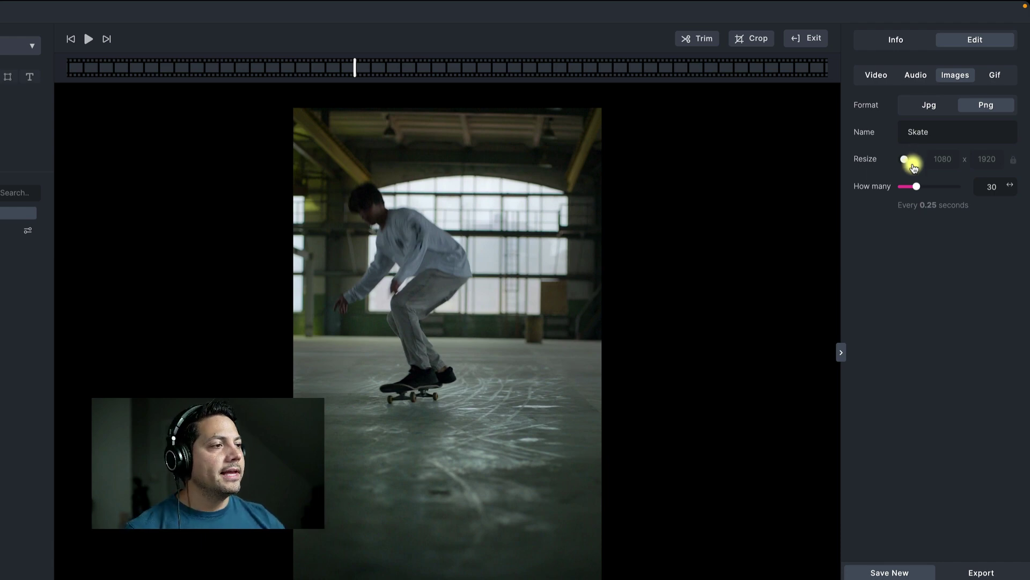
drag(916, 186, 888, 188)
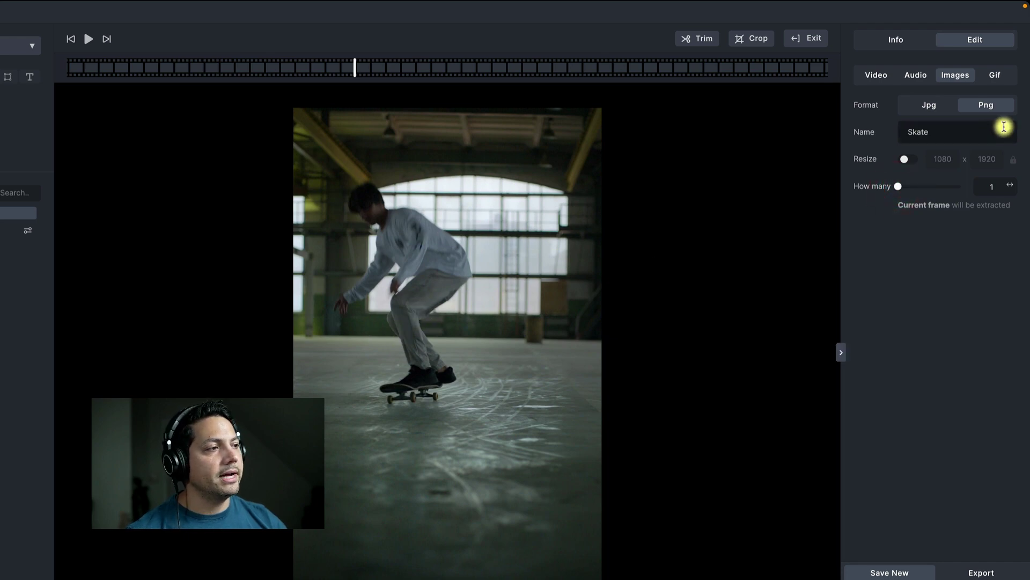
drag(902, 186, 911, 186)
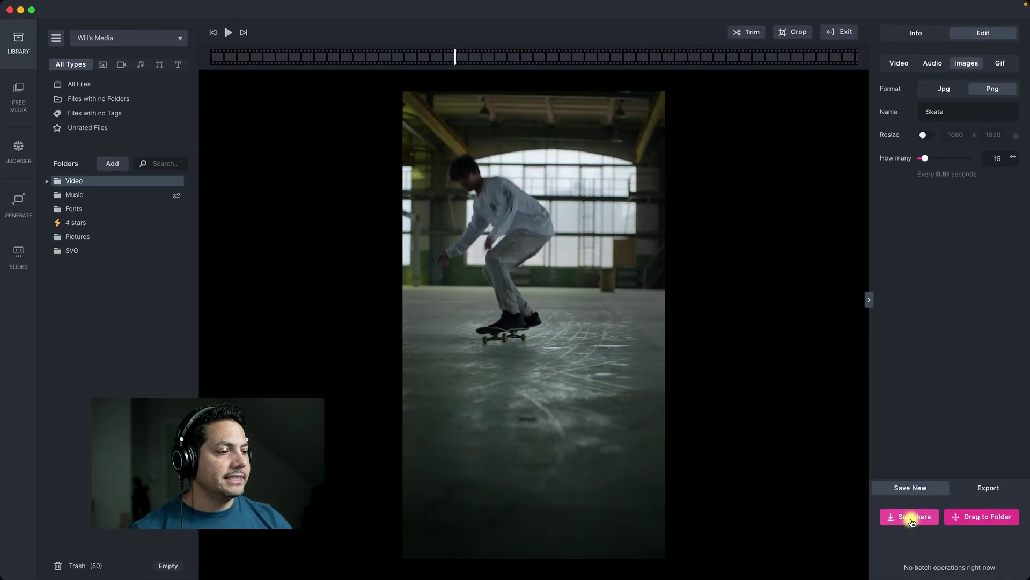
click(912, 520)
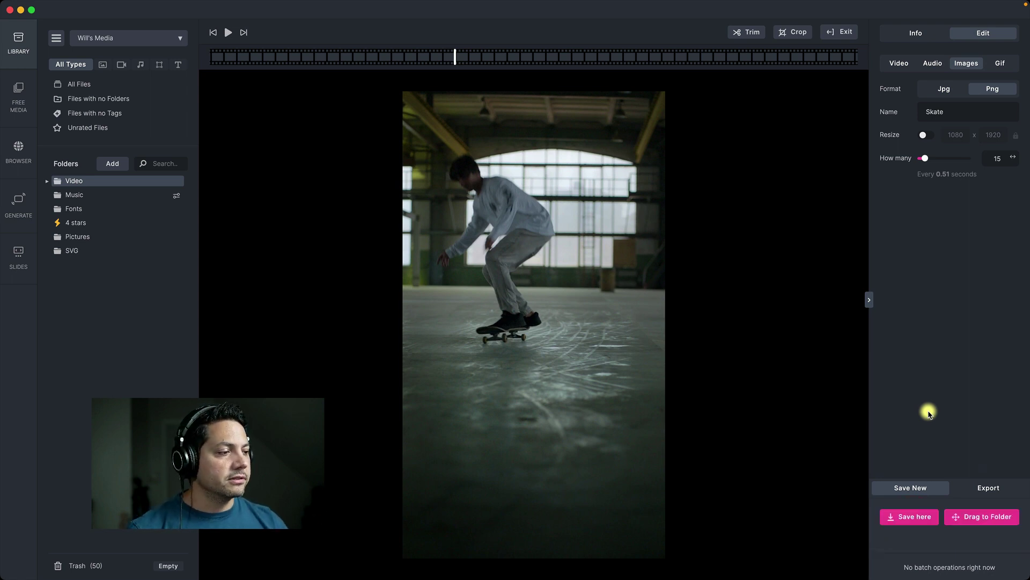
- Exit to the library and step through the Skate-01 to Skate-15 PNG frames
click(997, 488)
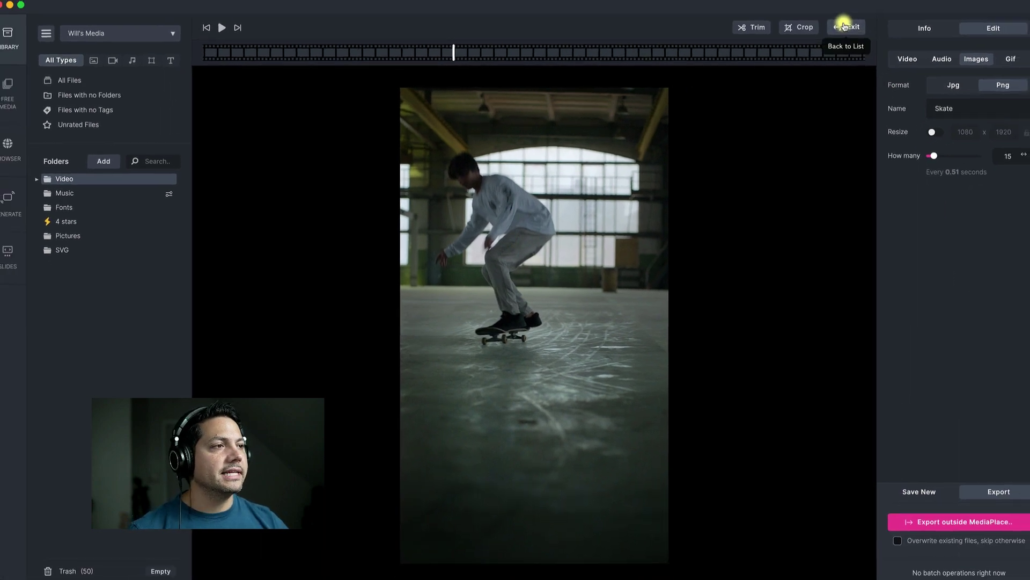
click(838, 32)
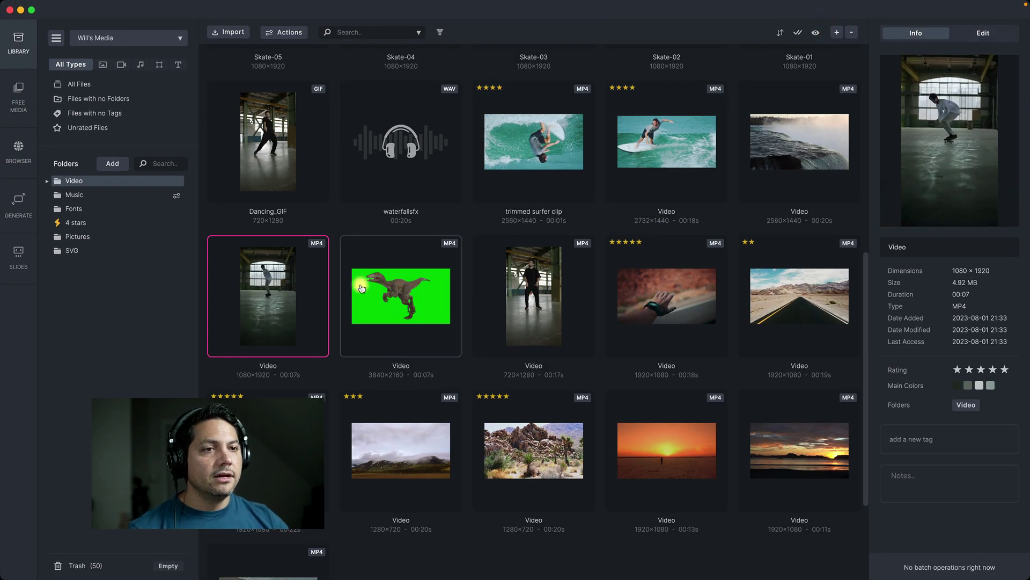
scroll(360, 290, up, 5)
scroll(360, 291, up, 2)
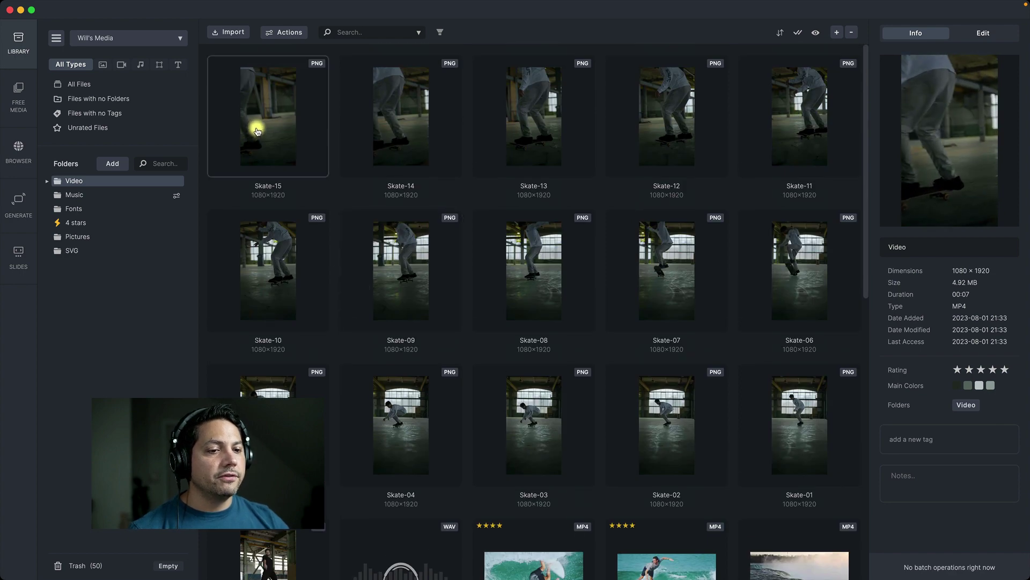
click(829, 435)
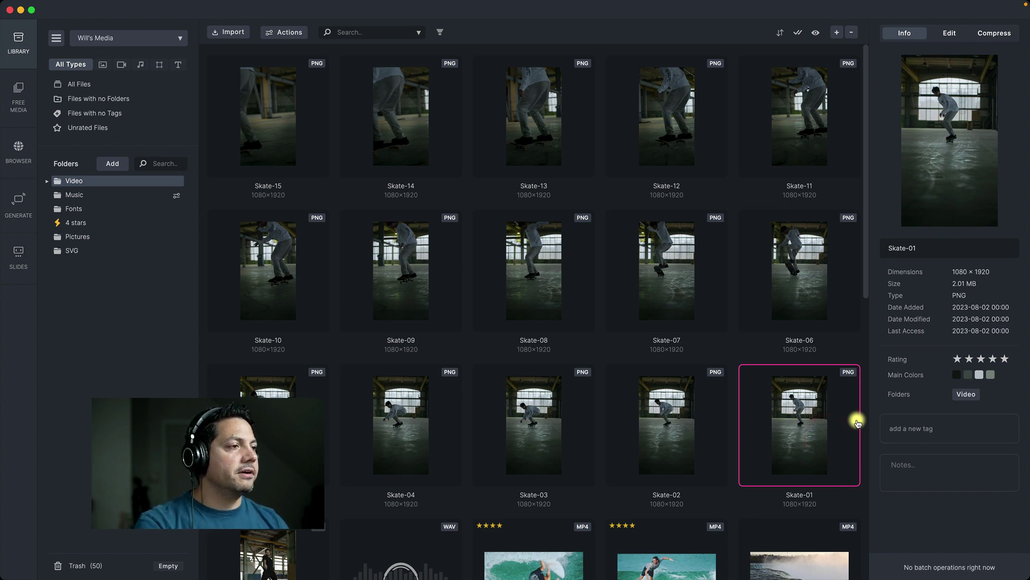
key(Left)
key(Left)
key(Left)
key(Left)
key(Left)
key(Left)
key(Left)
key(Left)
key(Left)
key(Left)
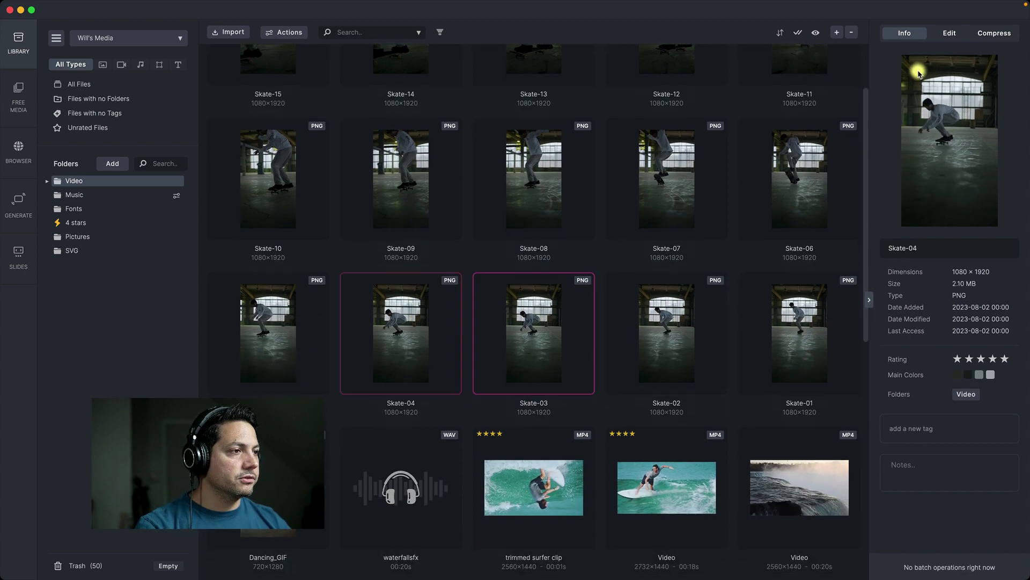
key(Left)
key(Left)
key(Left)
key(Left)
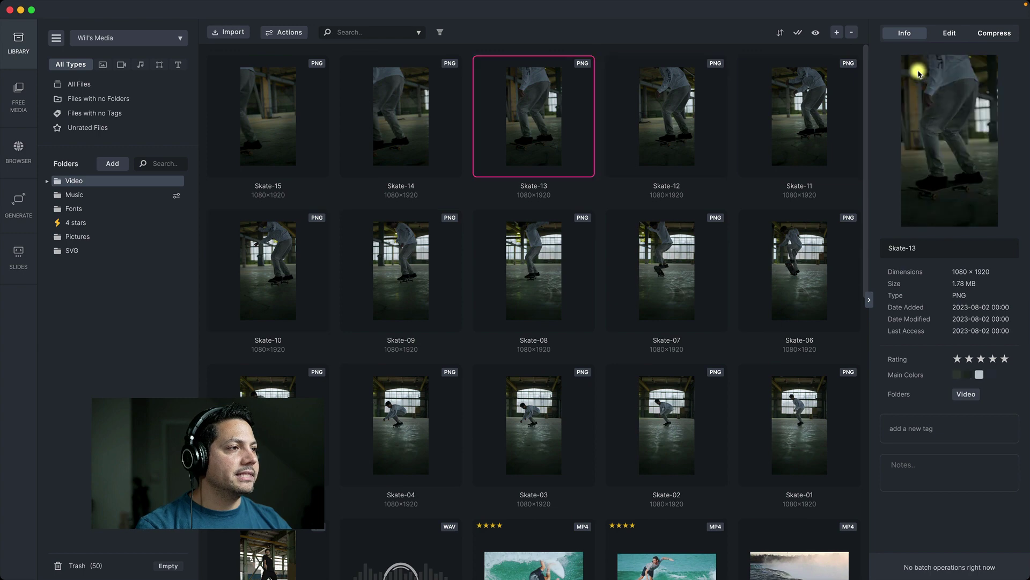